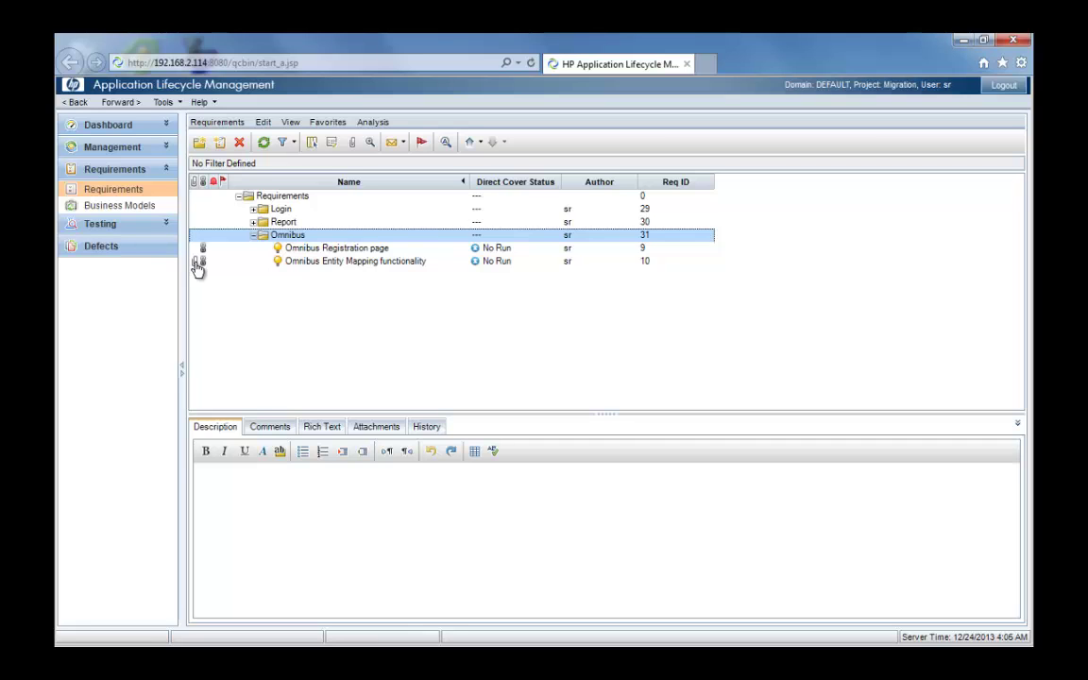
- Select the Omnibus Registration page requirement in the Omnibus folder to show its description
click(308, 247)
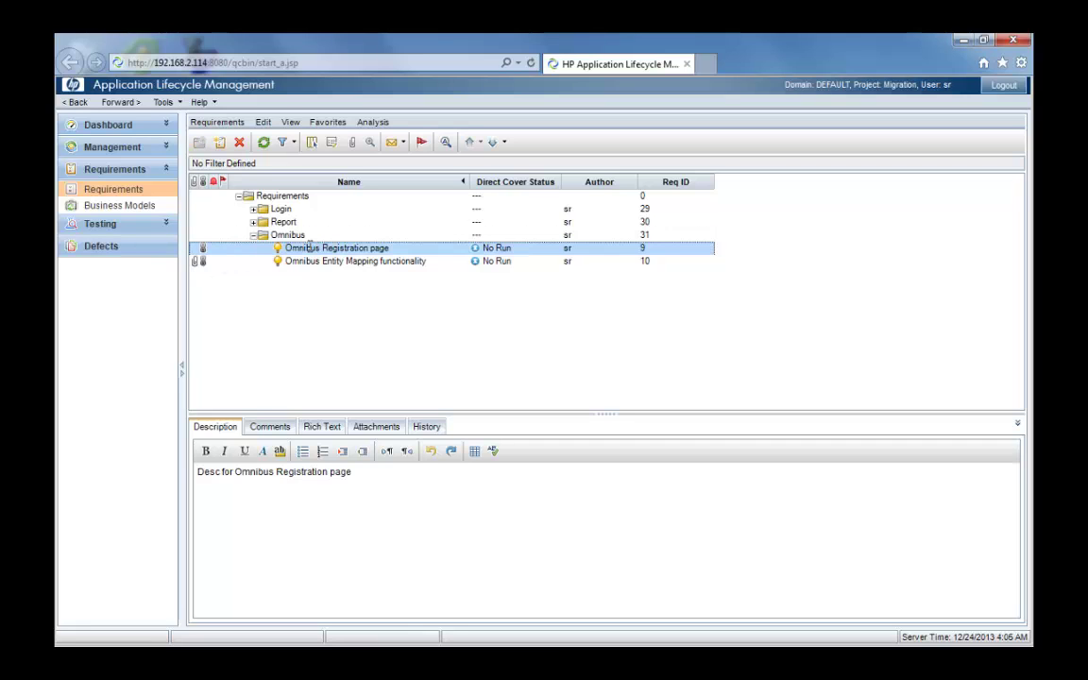
- Open the Omnibus Registration page requirement's details and review its linked defect and two unrun covering tests
double_click(310, 246)
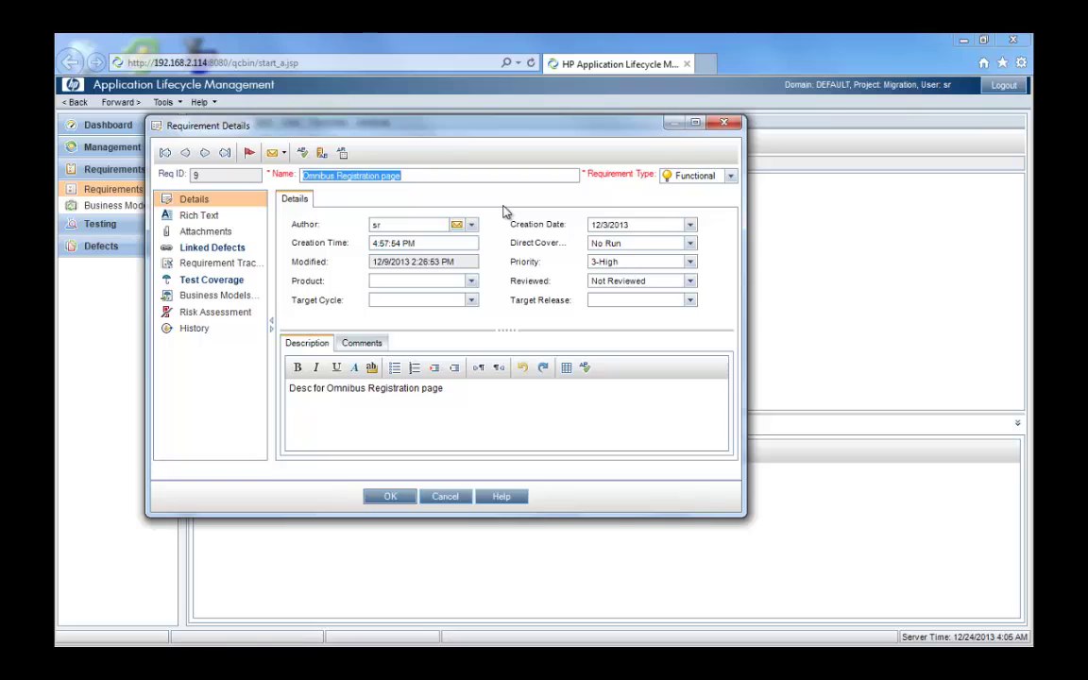
click(235, 252)
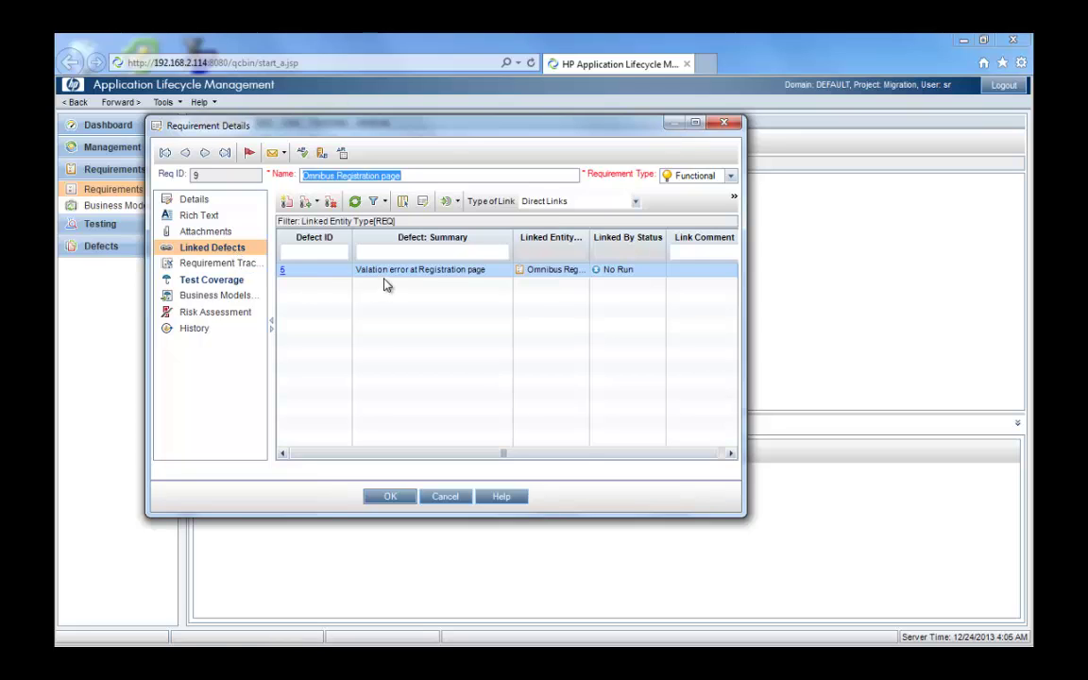
click(228, 283)
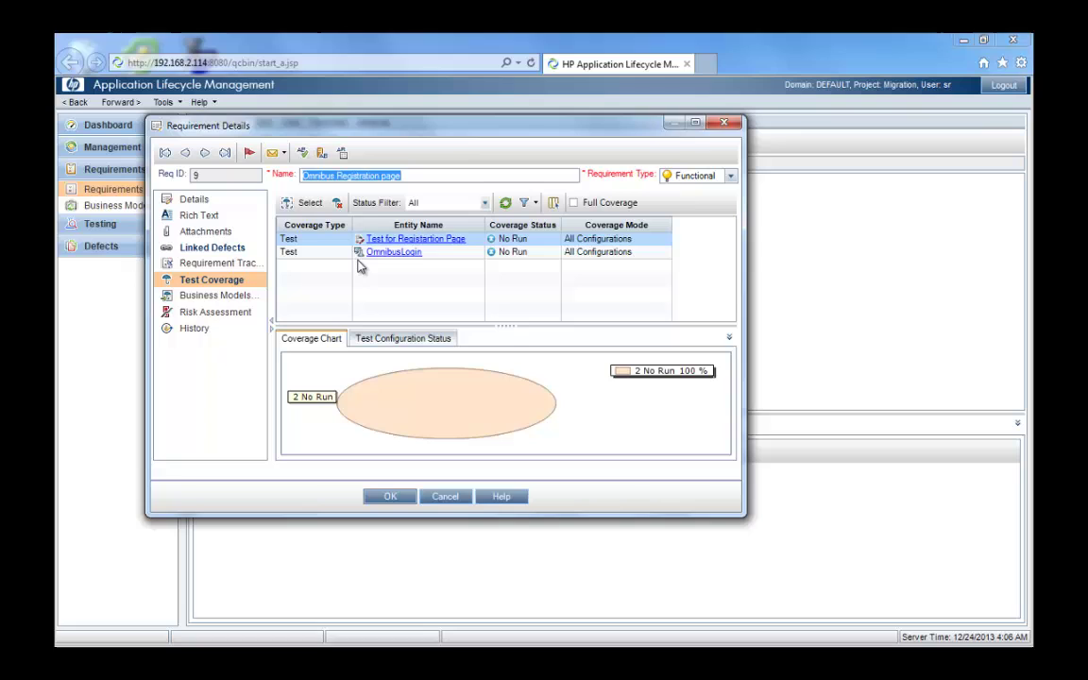
- Move to requirement ID 10, check its attachment, linked defect and test coverage, then close the details
click(194, 154)
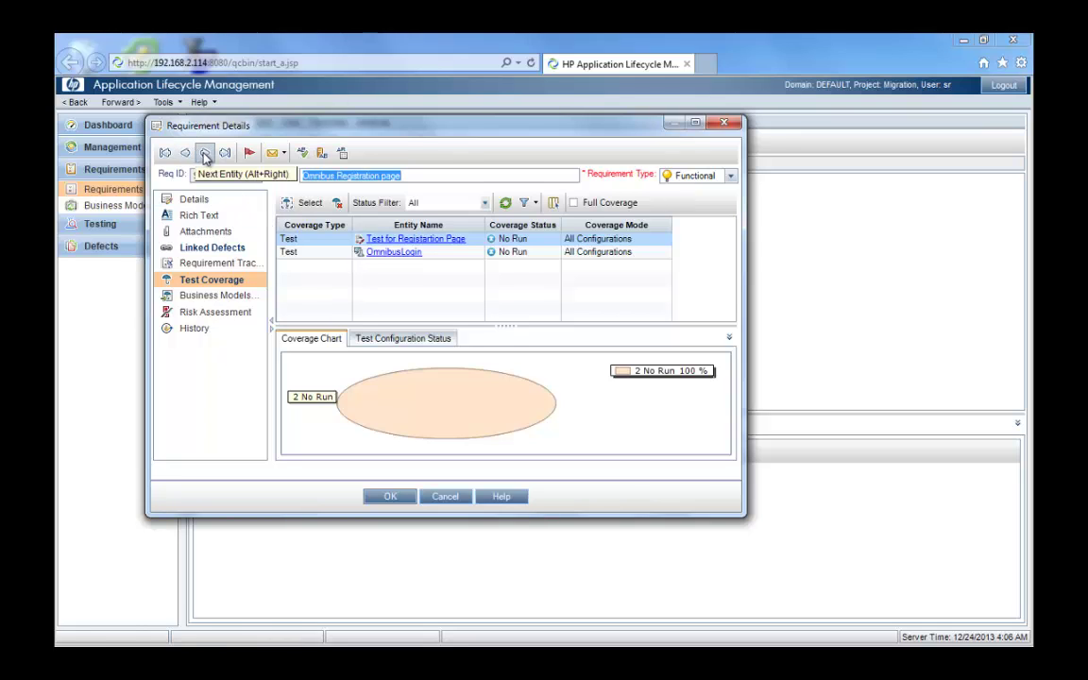
click(200, 232)
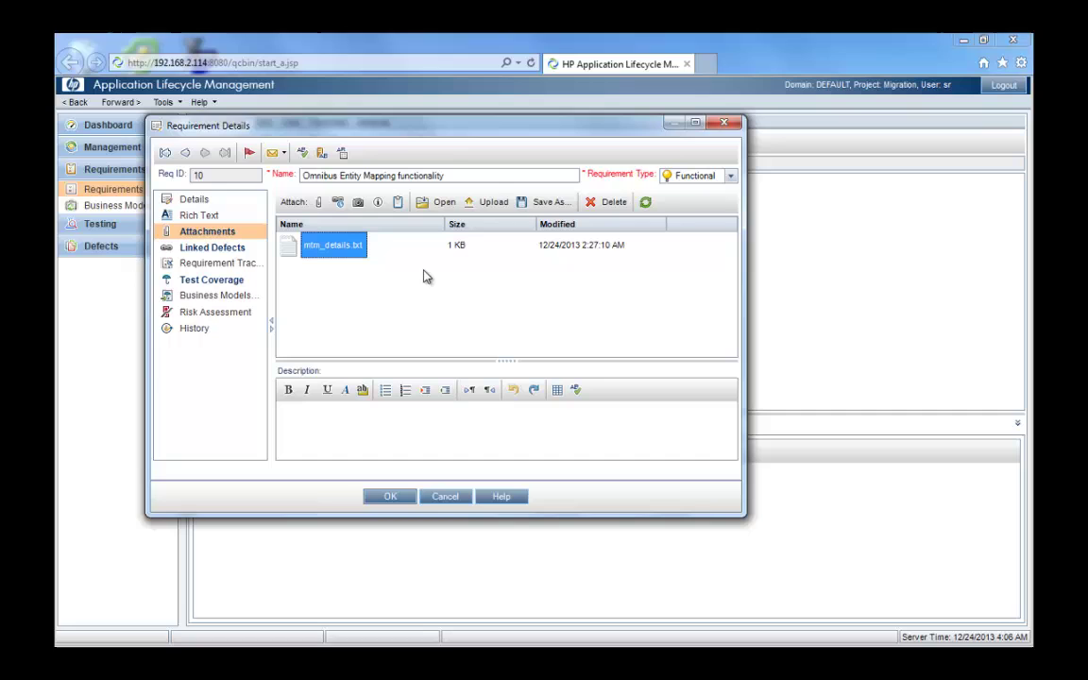
click(223, 251)
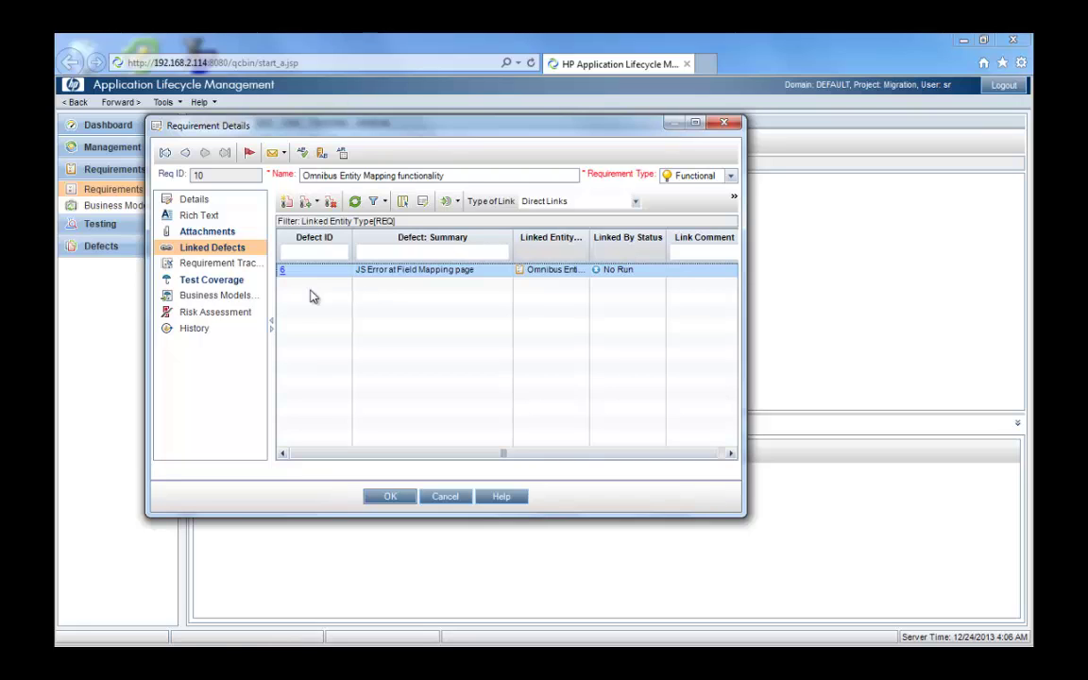
click(238, 281)
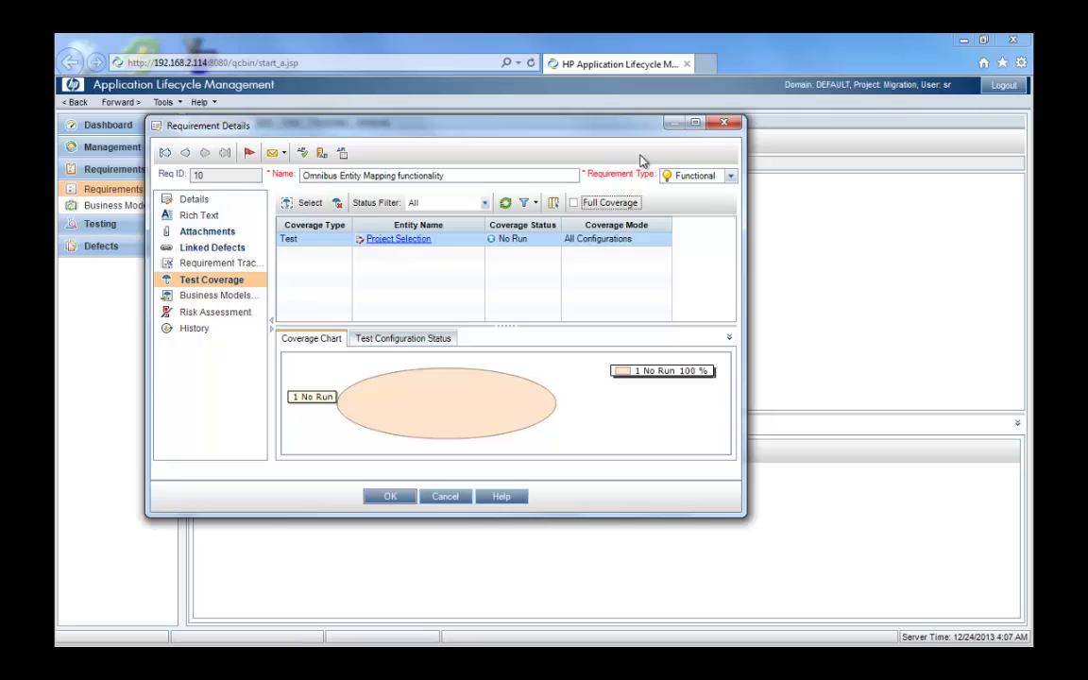
click(725, 125)
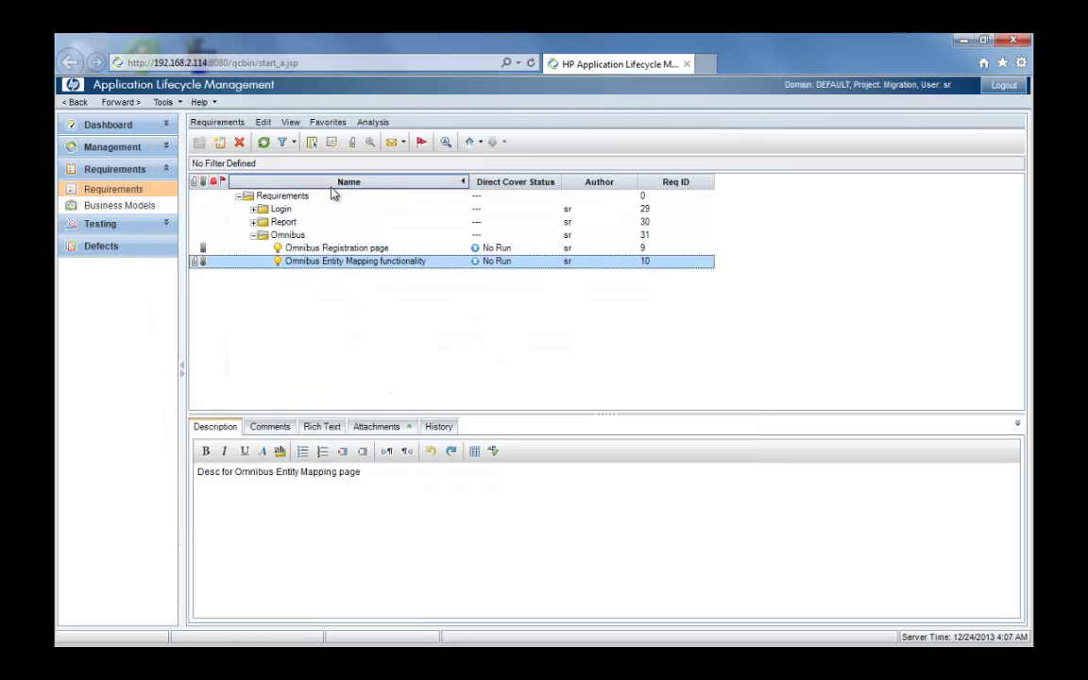
- Open the Test Plan and show the three design steps of 'Test for Registartion Page'
click(147, 231)
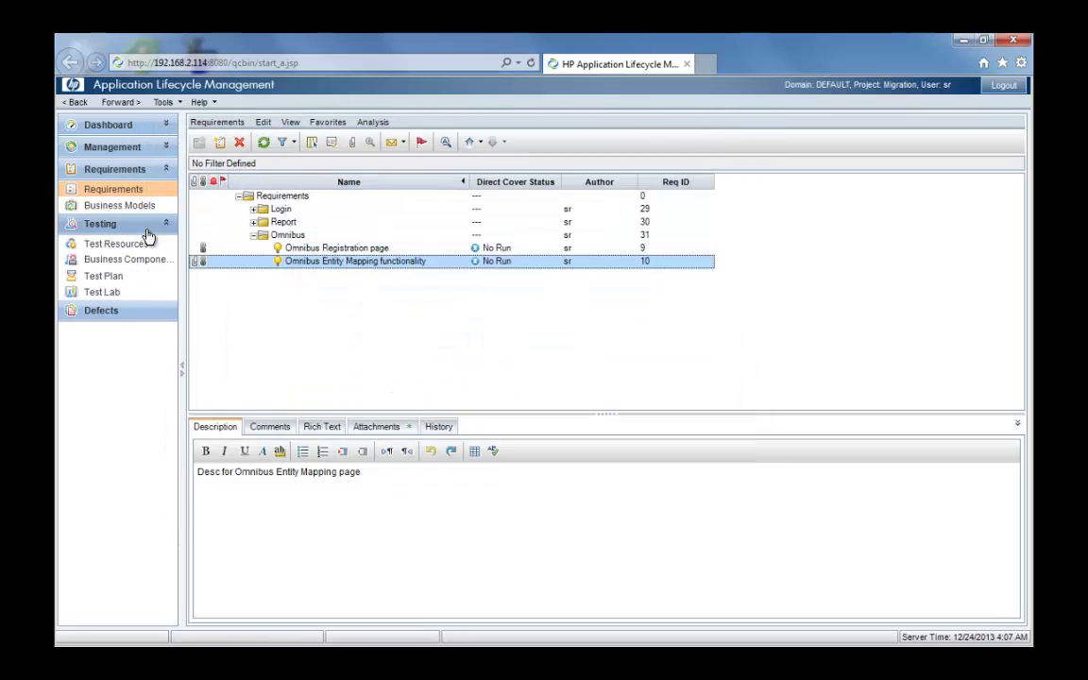
click(113, 275)
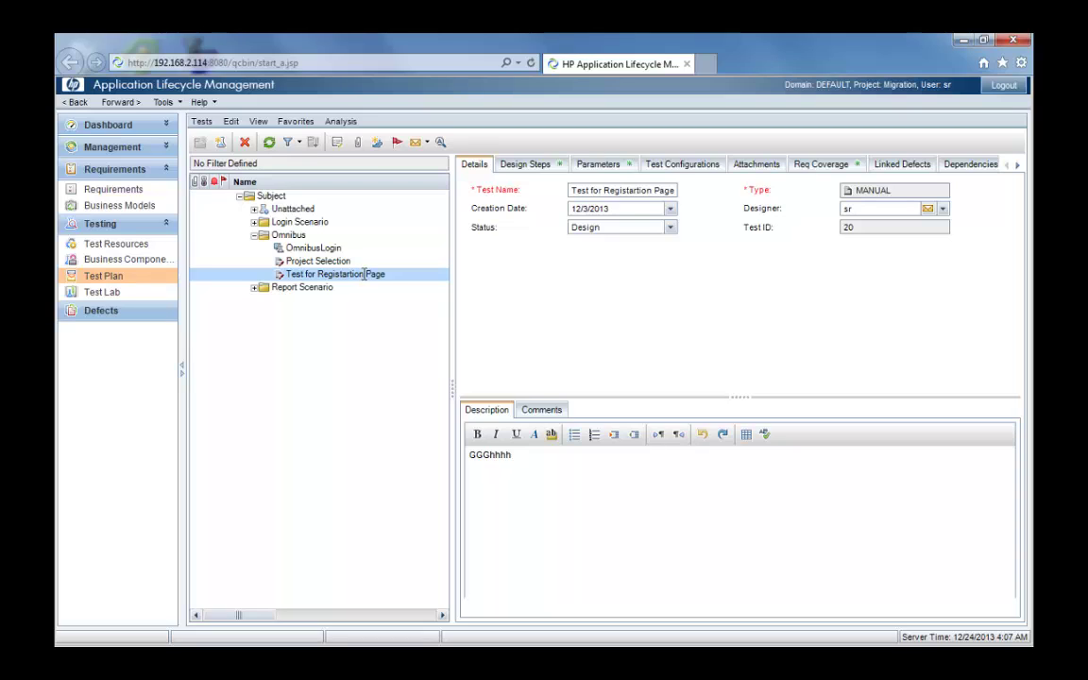
click(527, 167)
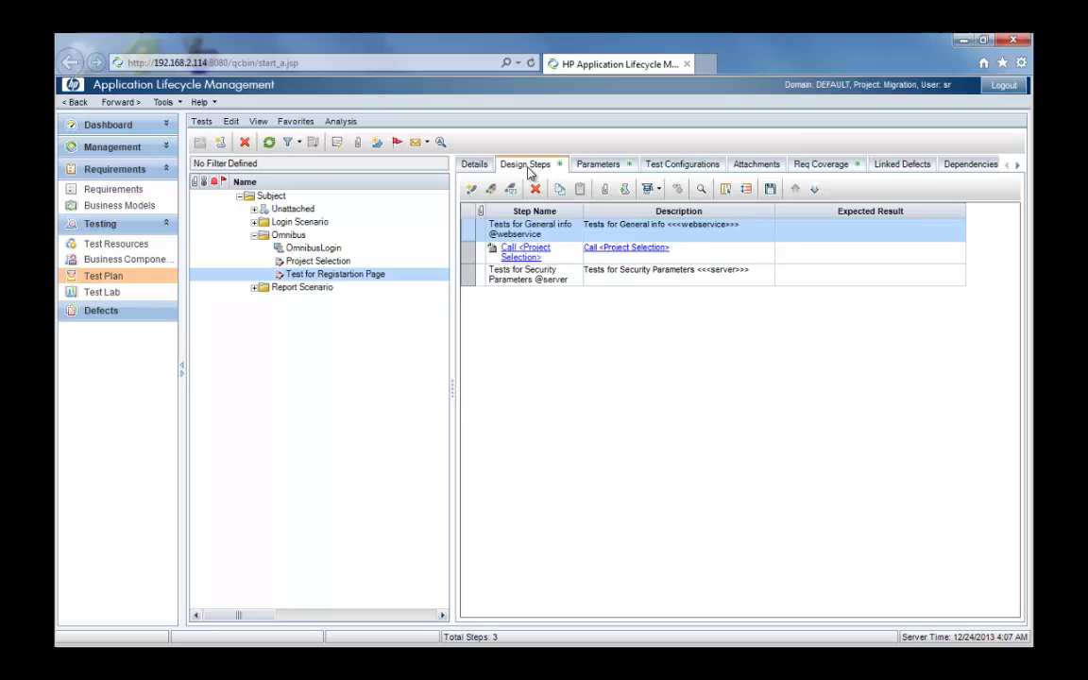
- Select the Call <Project Selection> step and view the test's webservice and server parameters
click(570, 246)
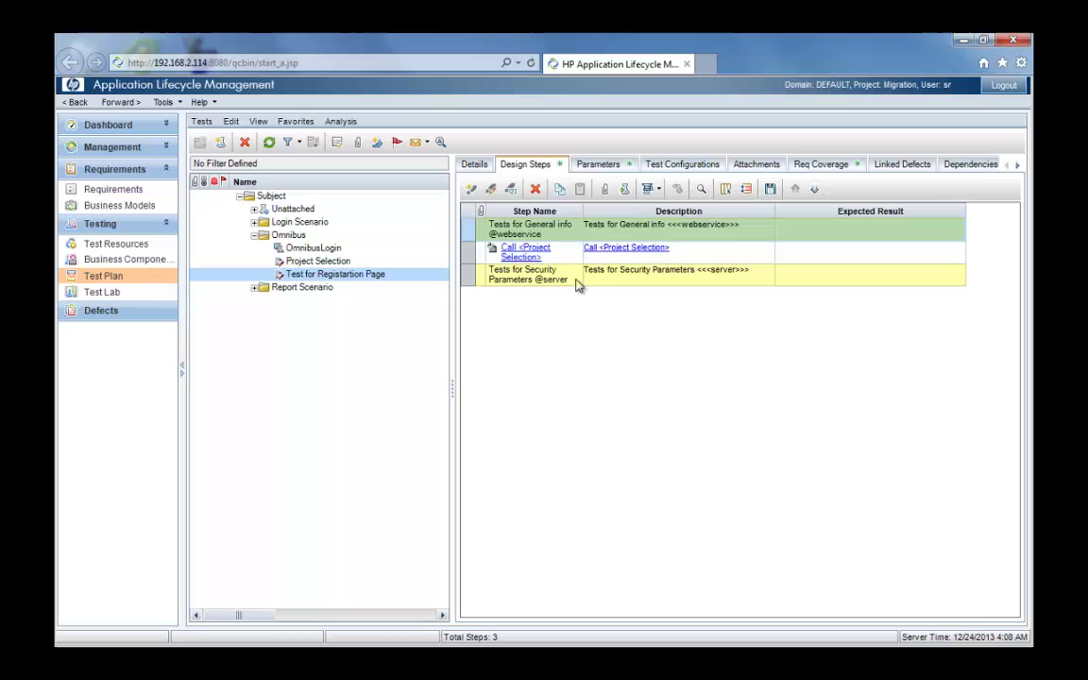
click(596, 168)
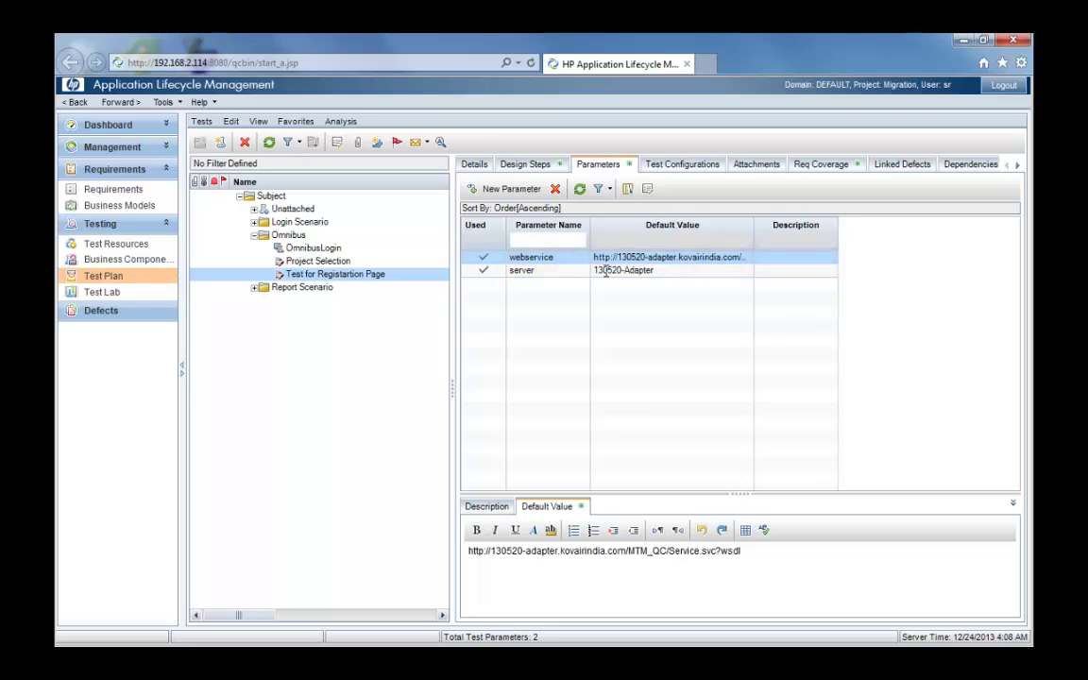
- Show Project Selection's single design step, then the OmnibusLogin QUICKTEST_TEST test's details
click(319, 262)
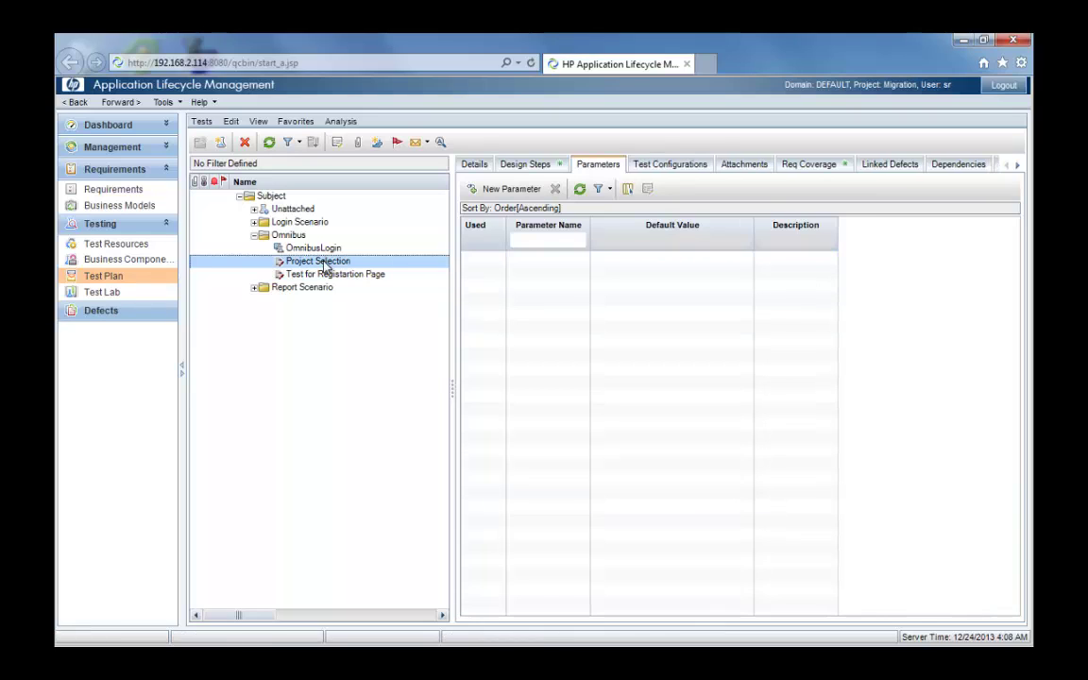
click(517, 168)
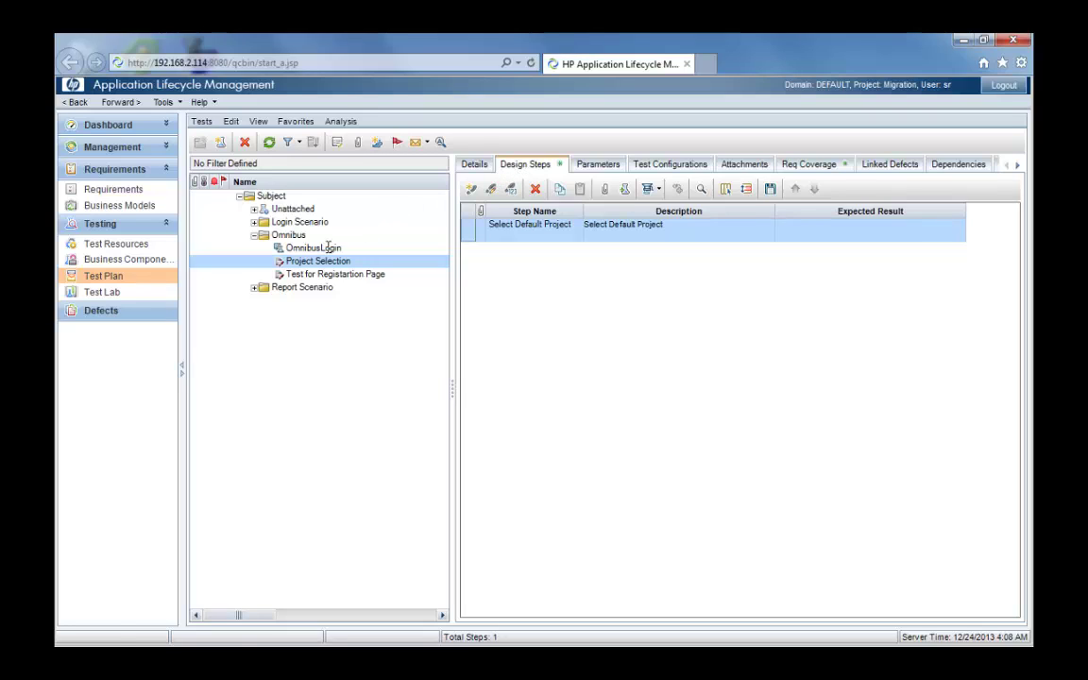
click(319, 248)
click(474, 168)
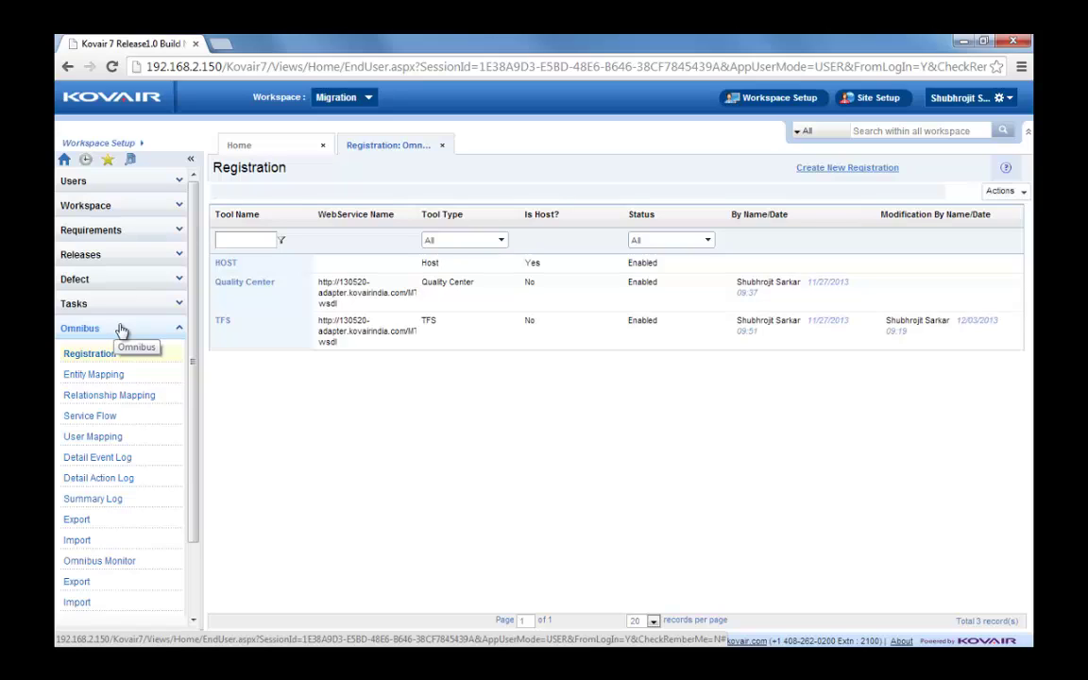
- Choose Synchronize on the Quality Center registration to bring up the Synchronize Tool form
right_click(449, 300)
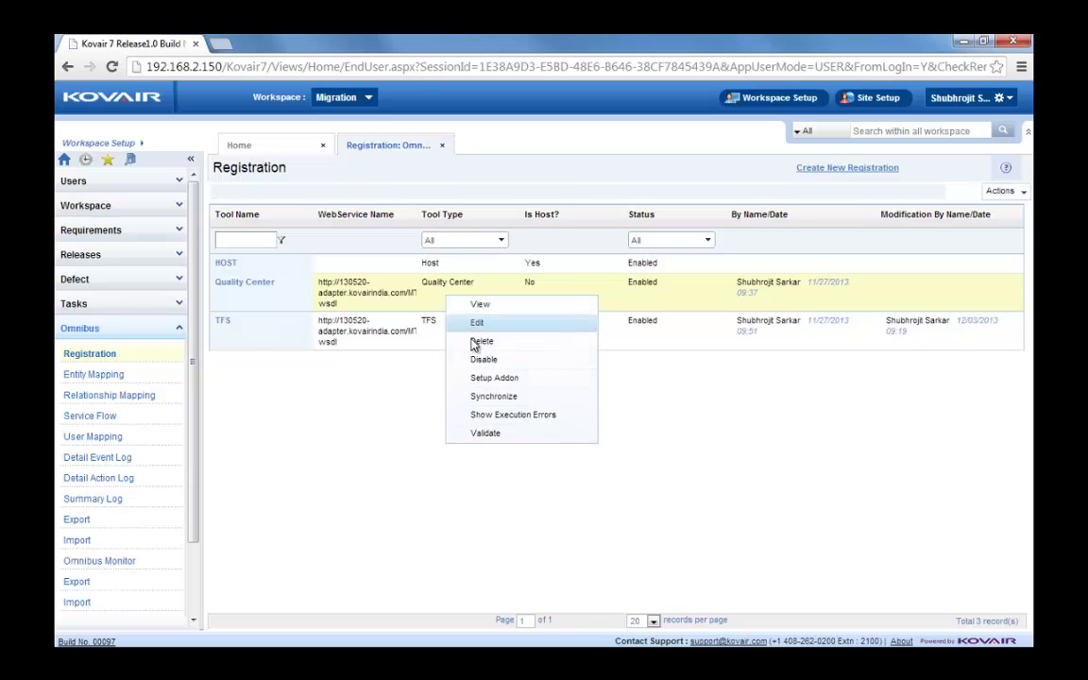
click(492, 396)
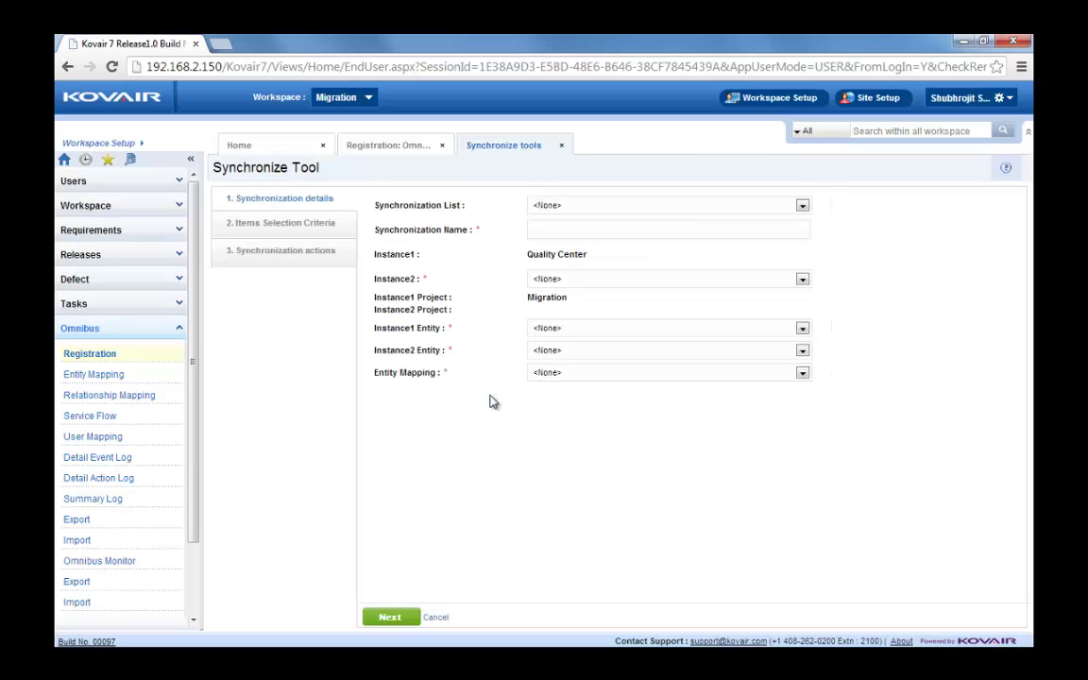
- Load the saved 'QC to TFS Migration scenario 1' synchronization from the Synchronization List
click(801, 205)
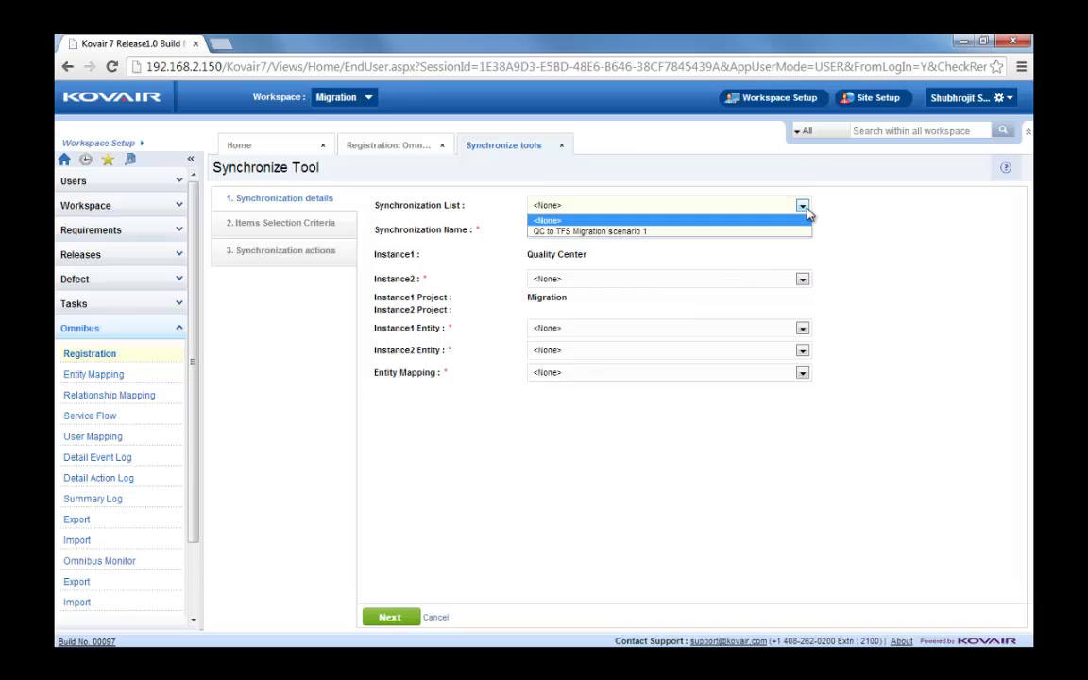
click(769, 232)
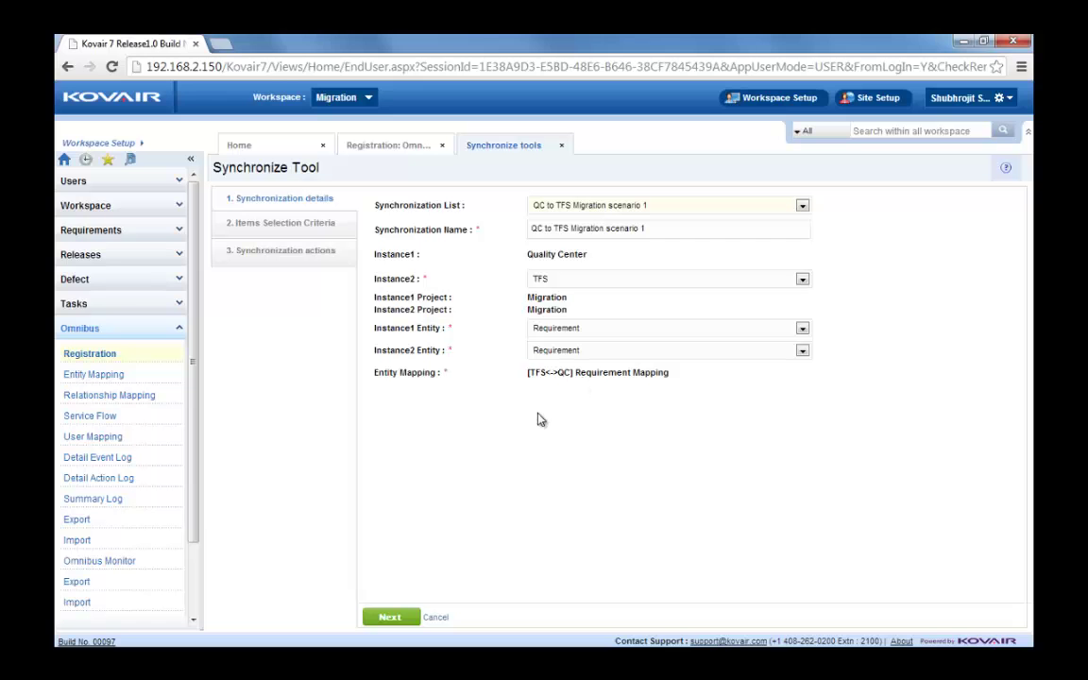
- Keep the Req ID greater-than-or-equal 9 item criterion and continue to the synchronization actions
click(389, 616)
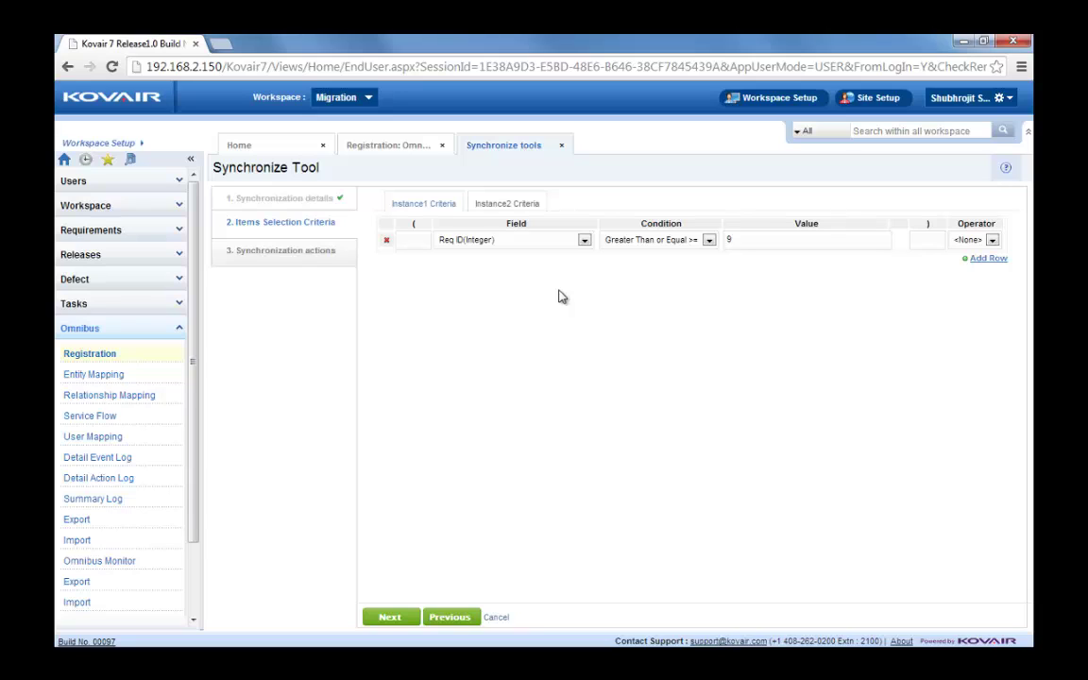
click(585, 241)
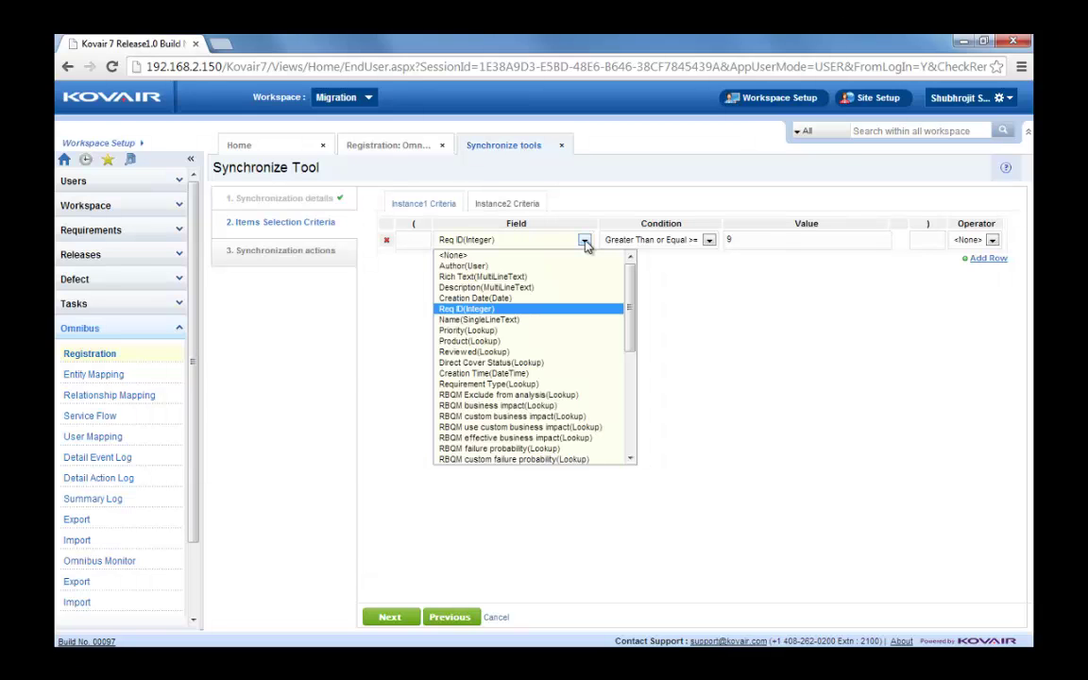
click(584, 242)
click(708, 242)
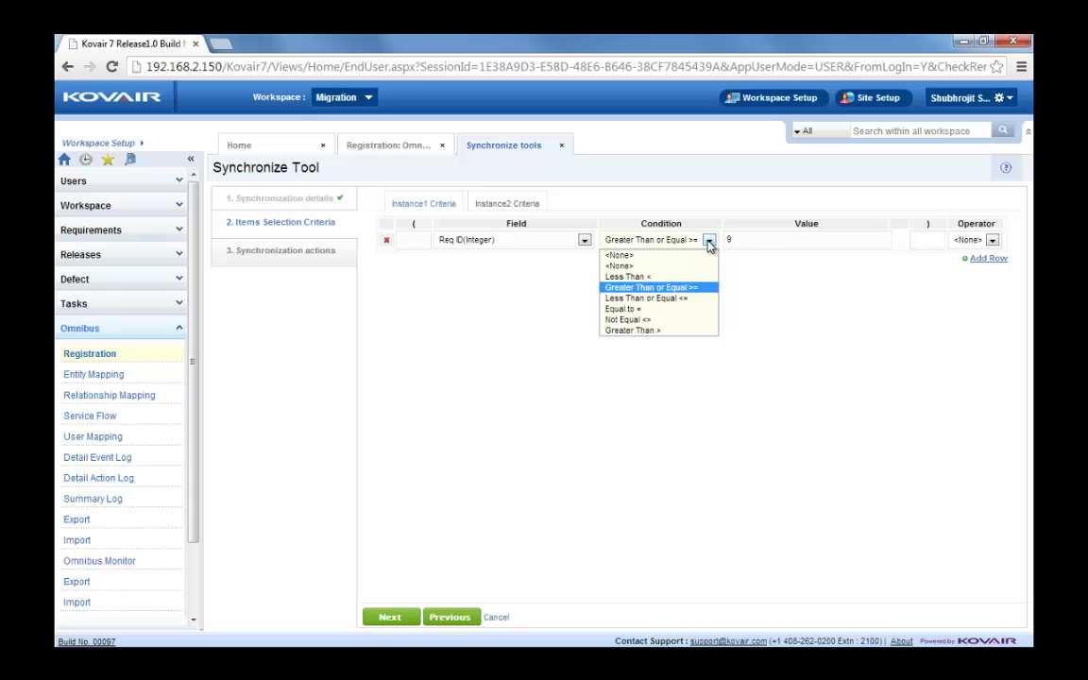
click(710, 243)
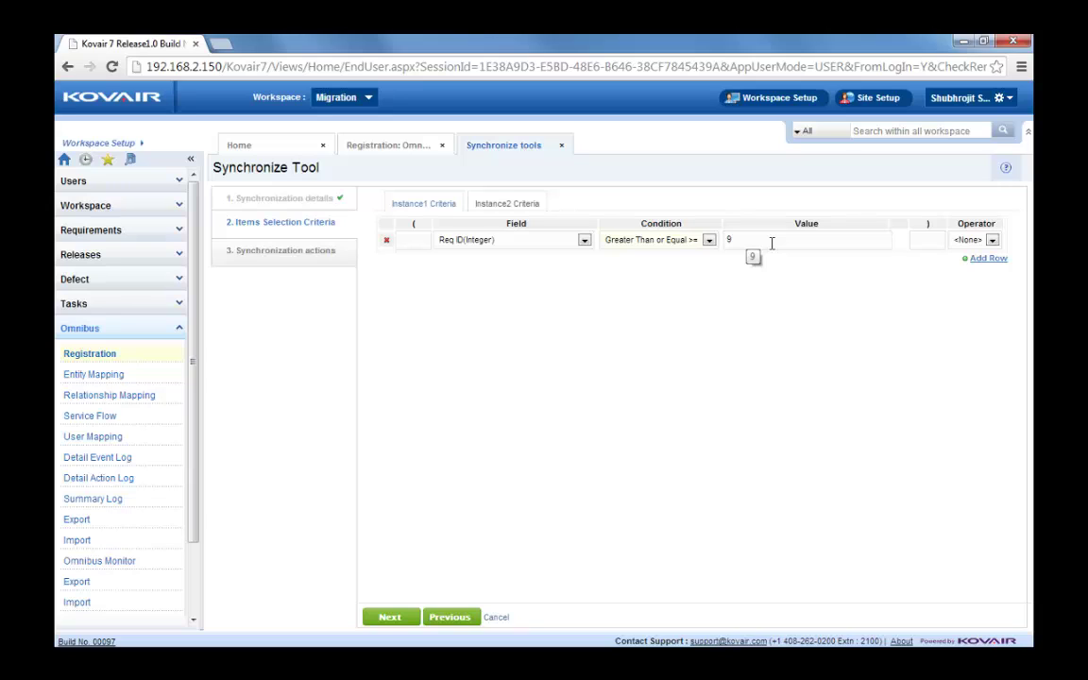
click(391, 617)
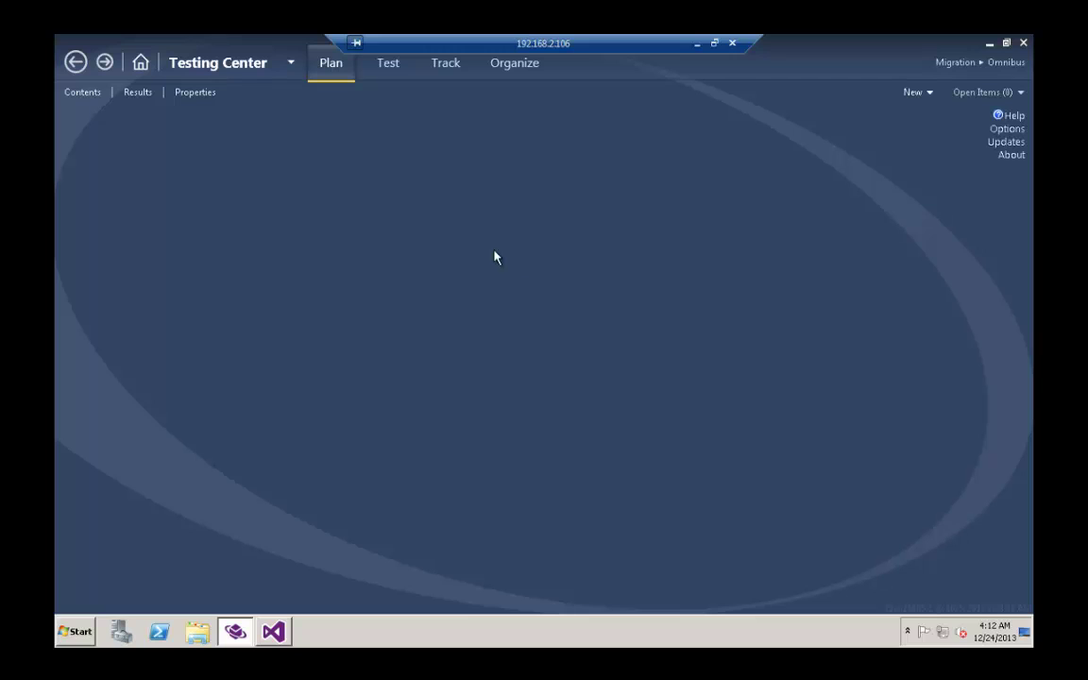
- Browse the Omnibus plan's suites and select Test Case 311 'Test for Registartion Page'
click(330, 64)
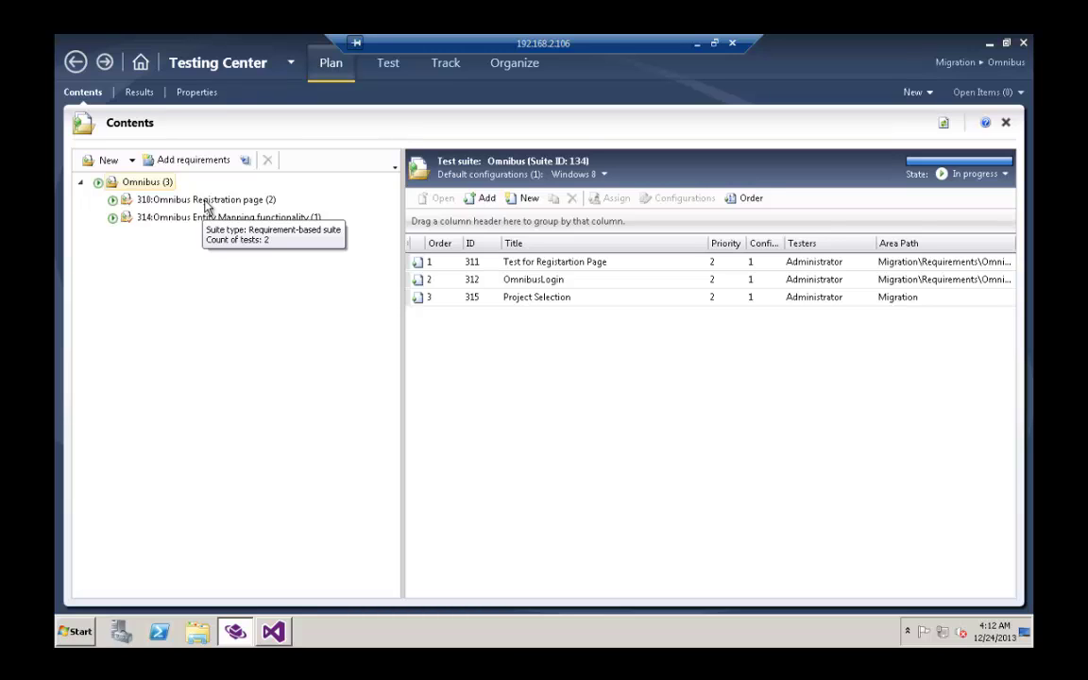
click(206, 201)
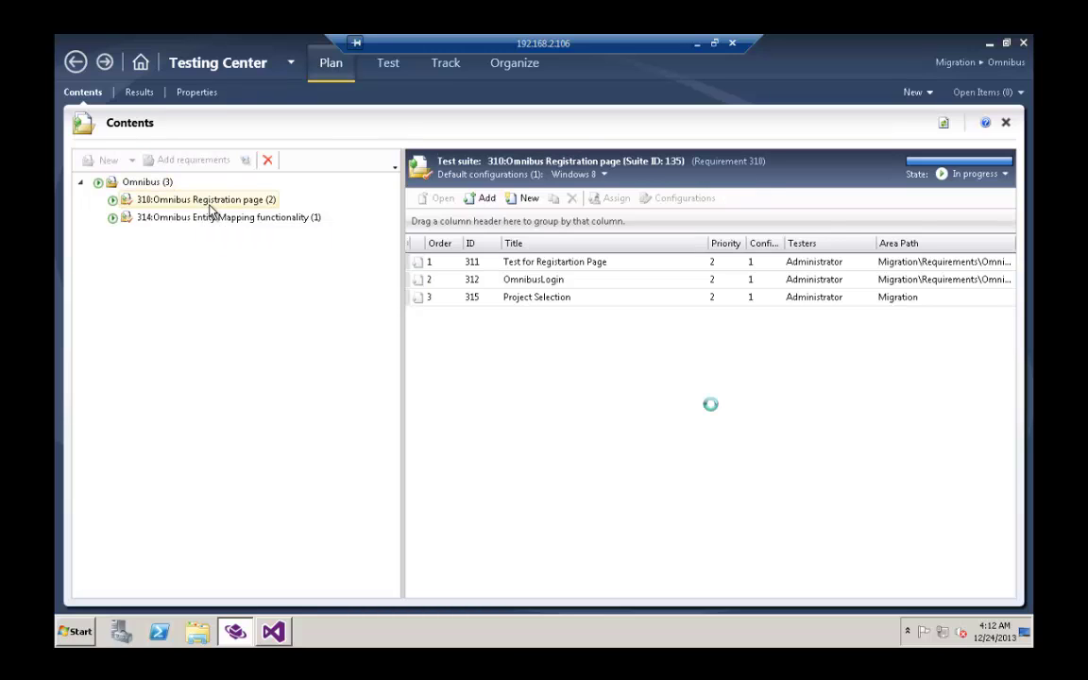
click(298, 223)
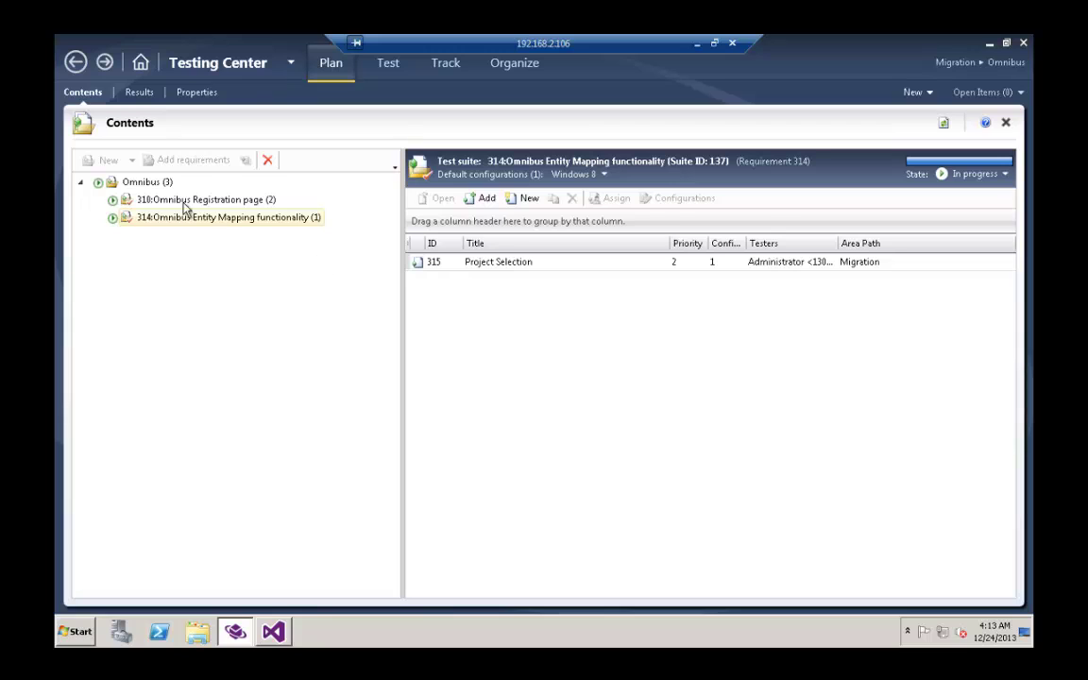
click(146, 181)
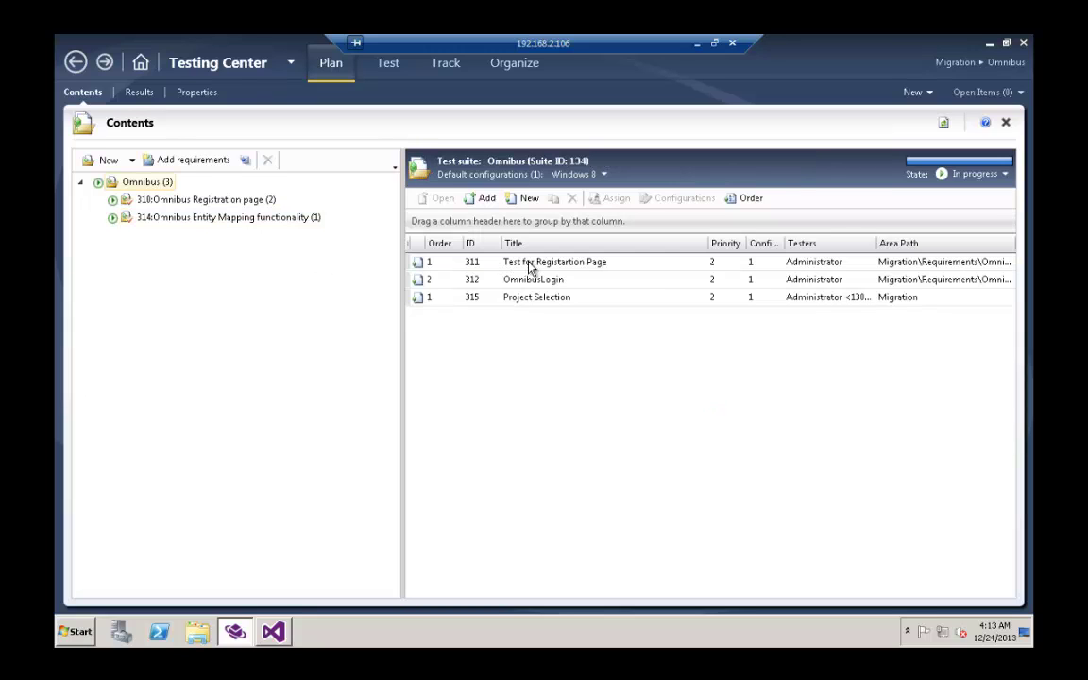
click(531, 266)
- Inspect test case 'Test for Registartion Page' and its Project Selection shared steps, then close both
double_click(532, 267)
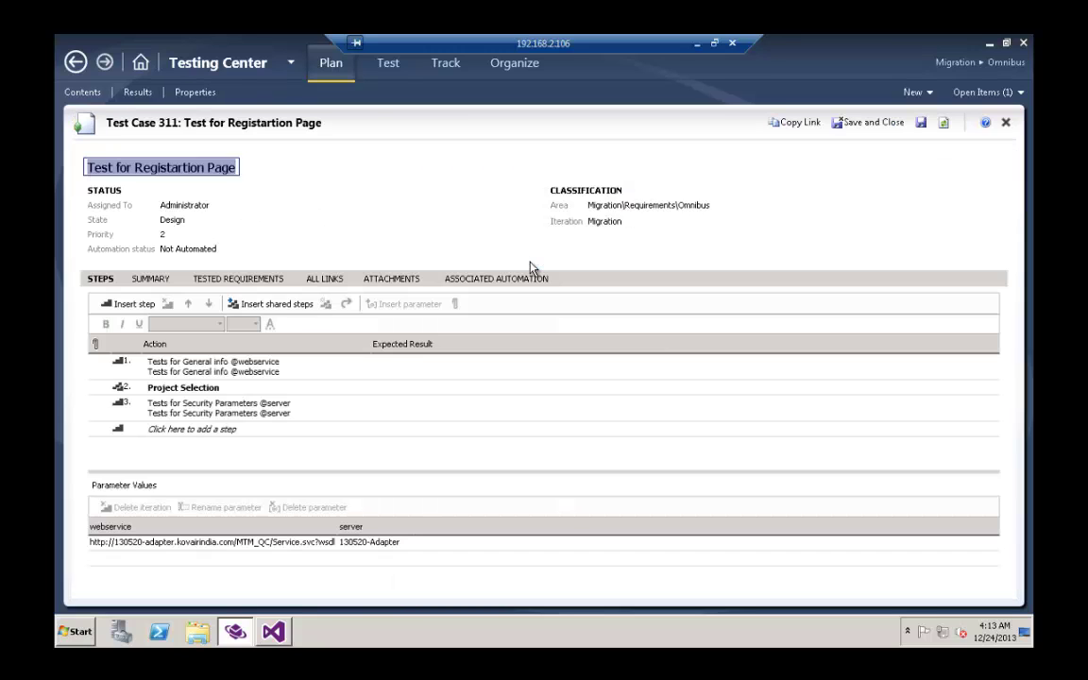
double_click(201, 391)
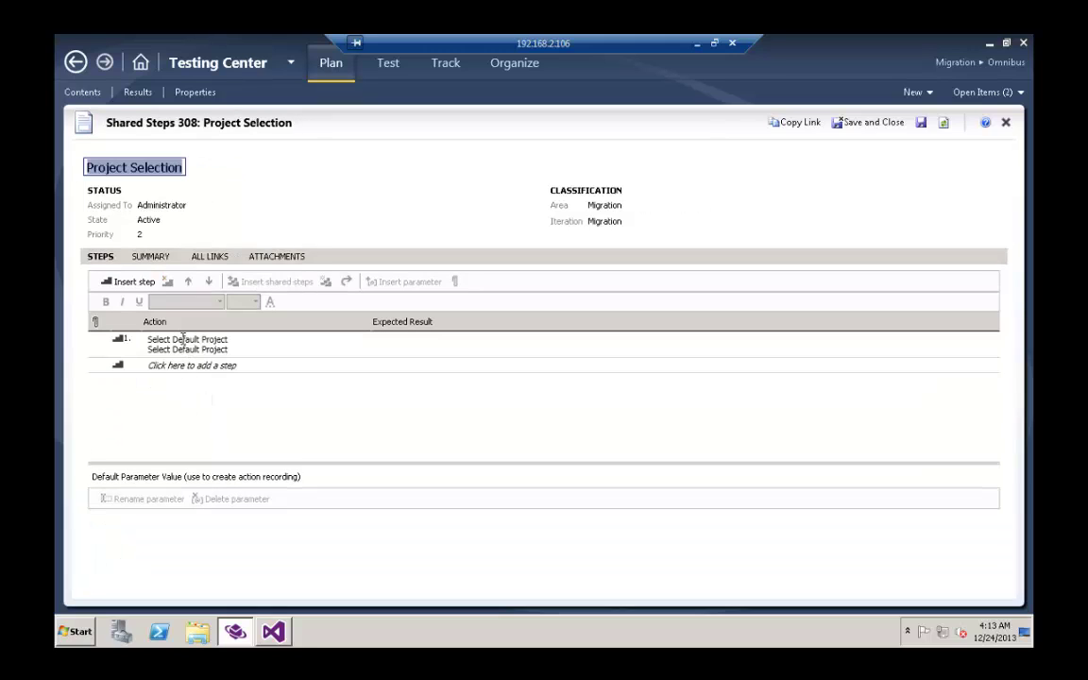
click(1006, 123)
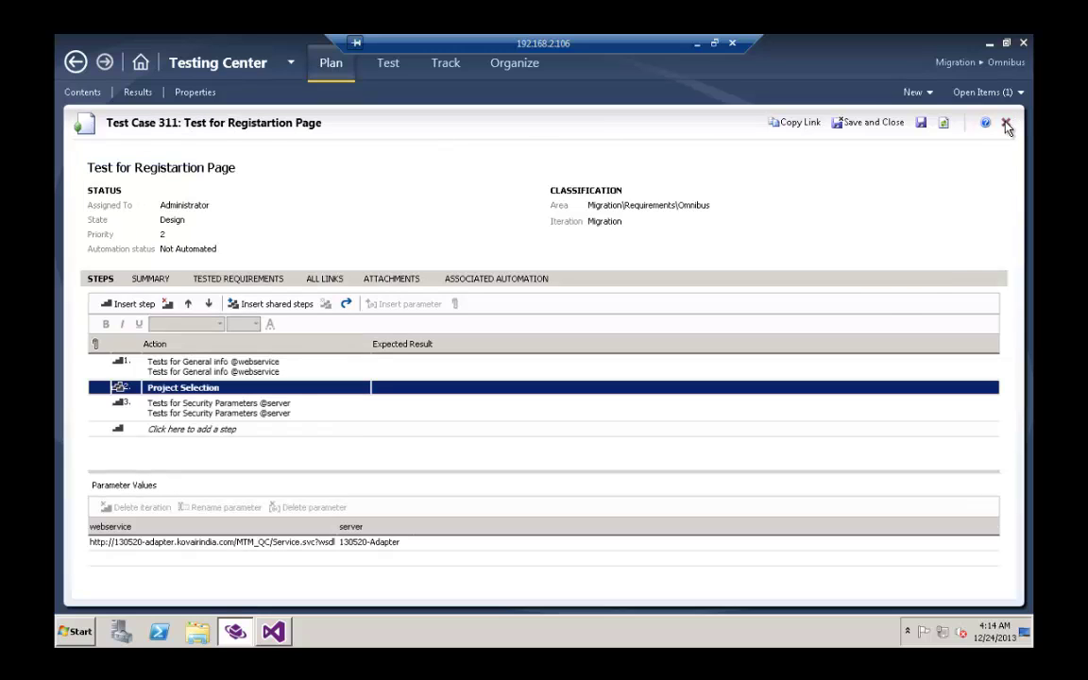
click(1007, 123)
- Open test case 312 OmnibusLogin and show its Generic Test automation, omnibuslogin.generictest
double_click(583, 279)
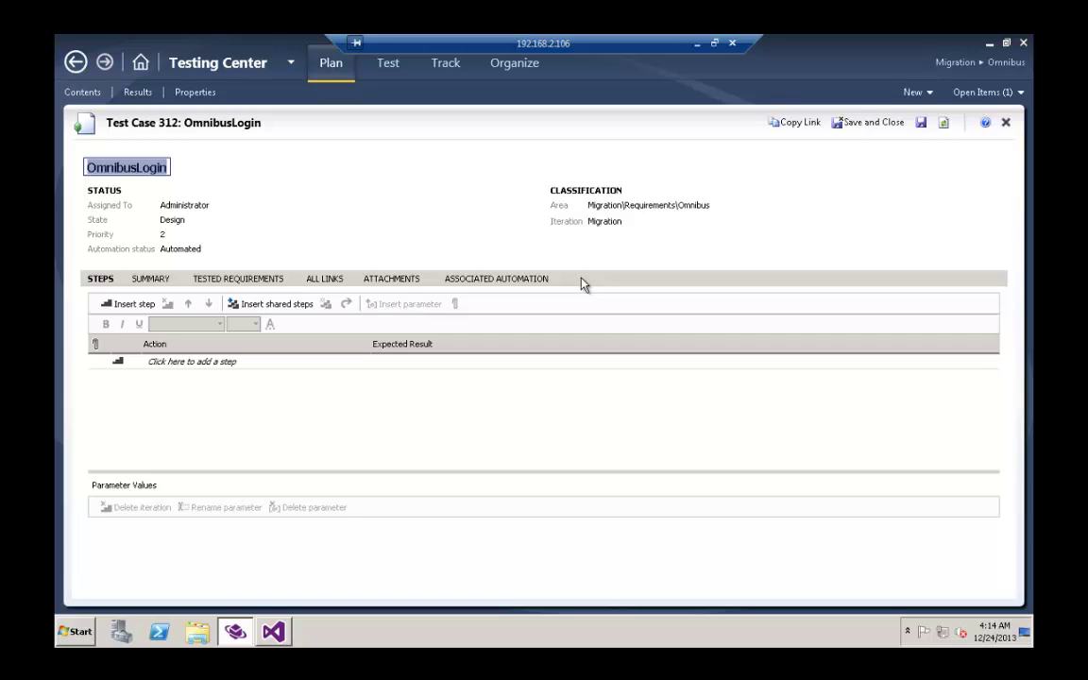
click(512, 282)
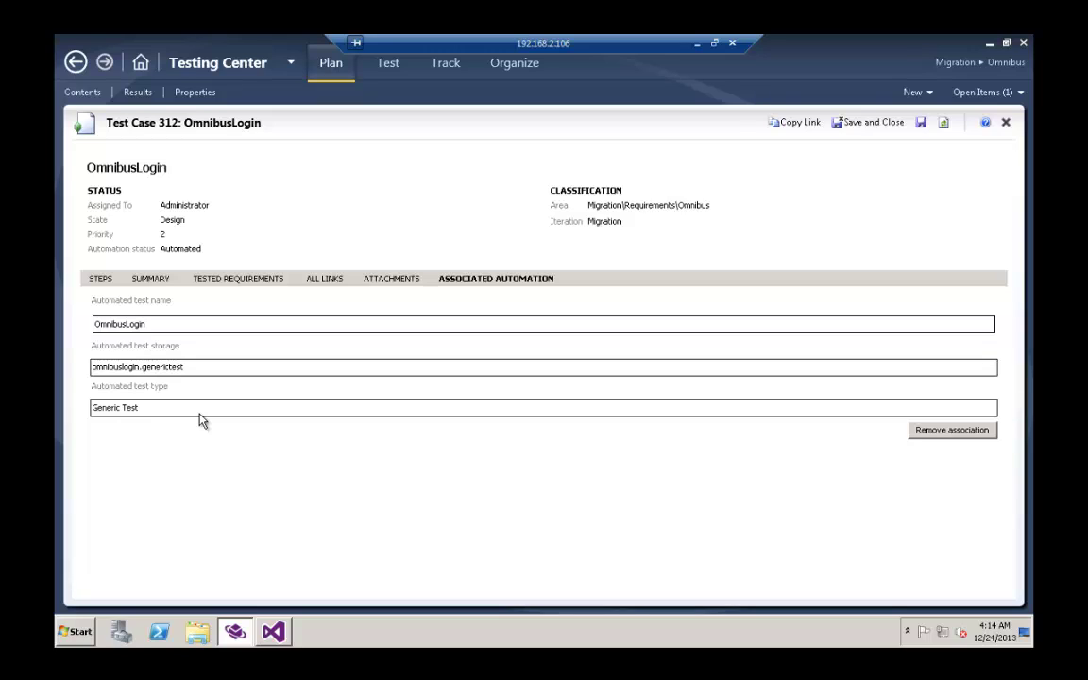
- Run All Requirements and review requirement 310's linked test cases, all links and change history
click(274, 631)
click(1018, 248)
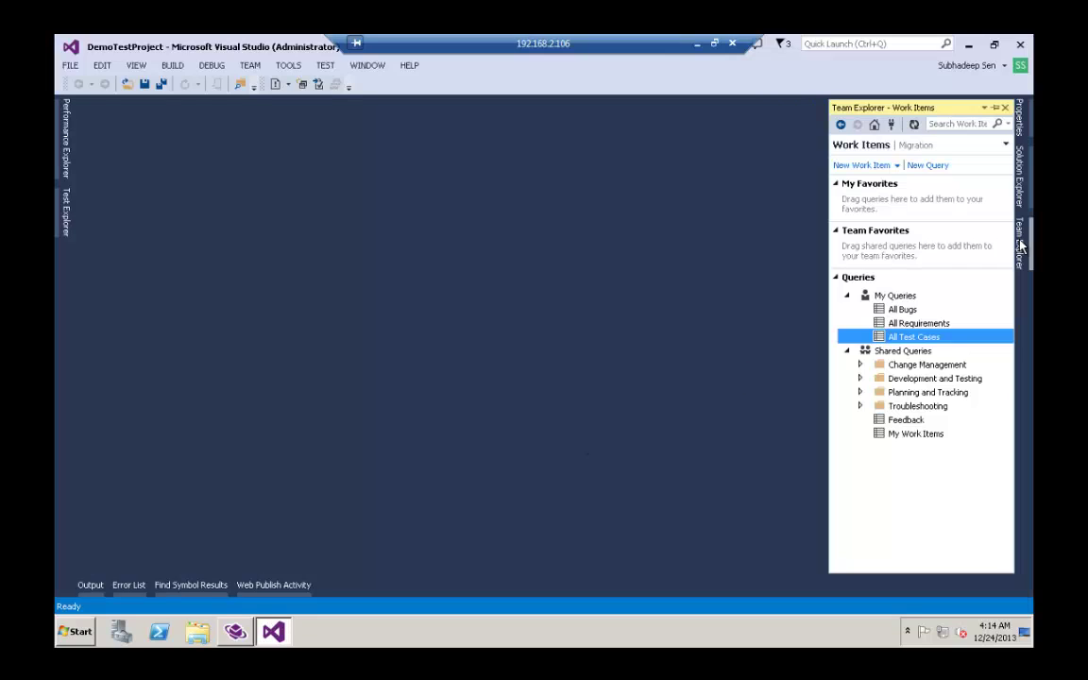
click(906, 325)
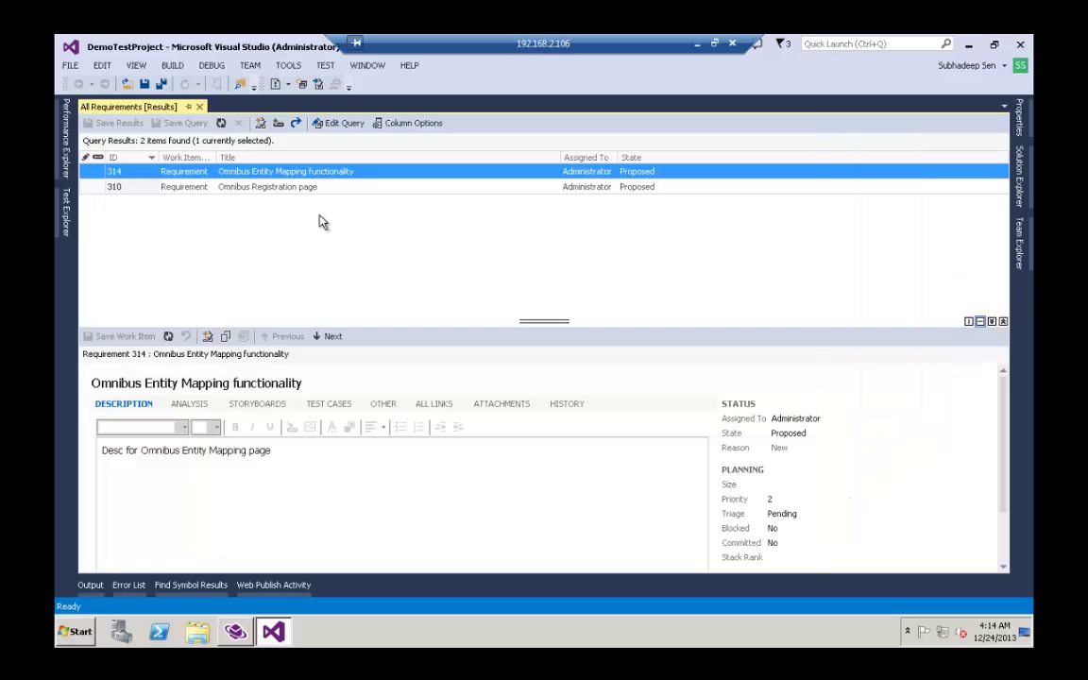
double_click(310, 188)
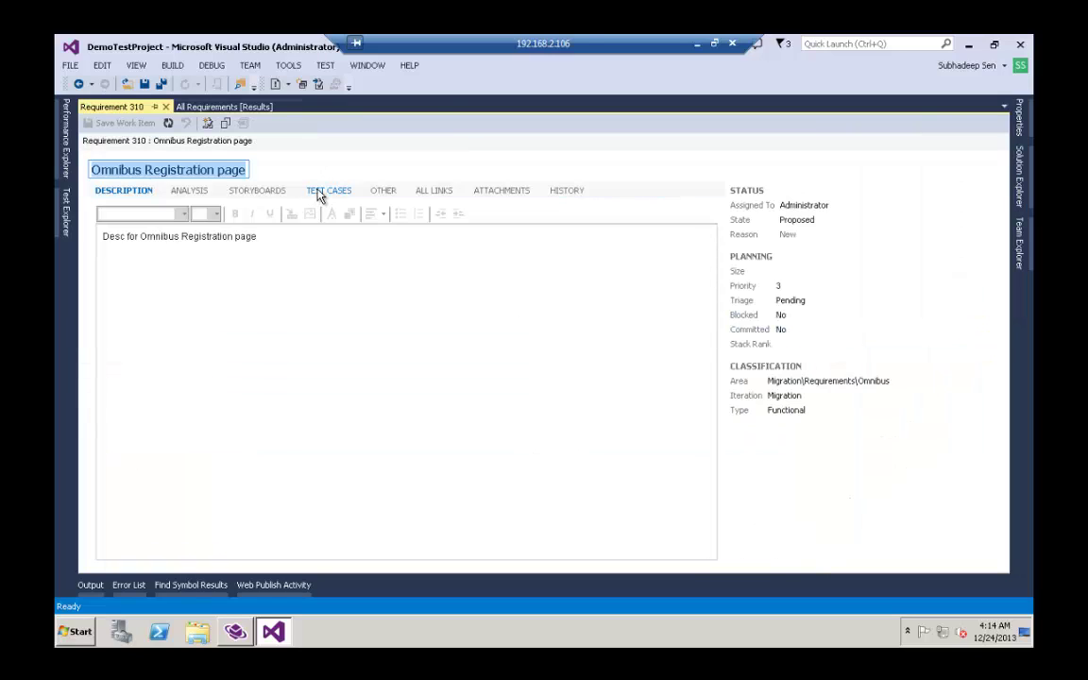
click(320, 192)
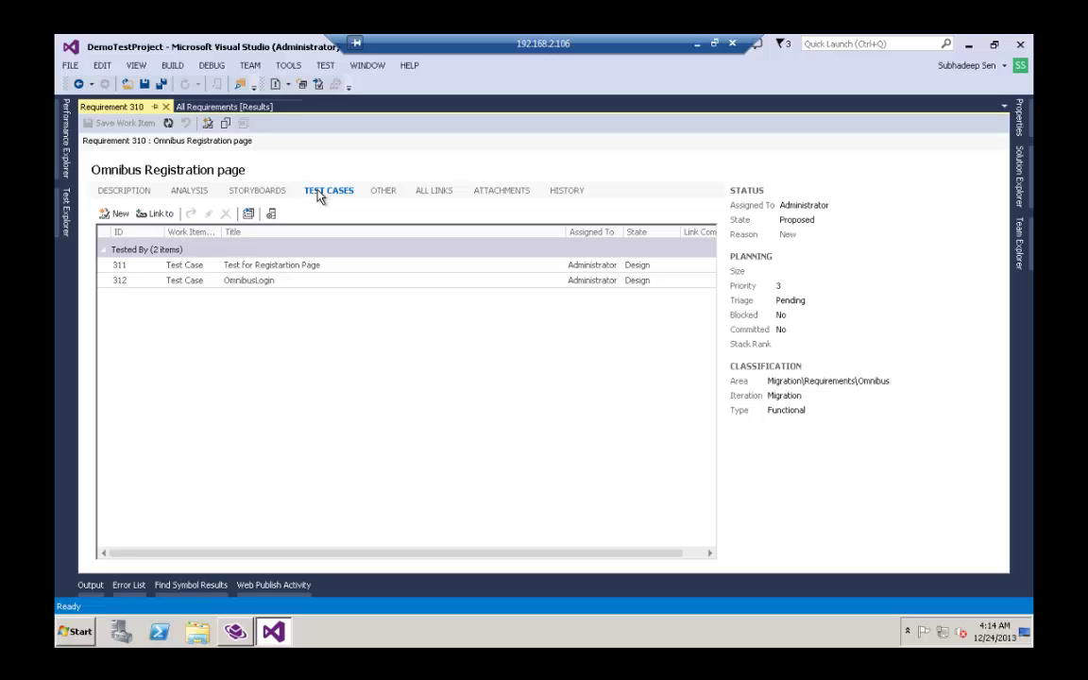
click(440, 198)
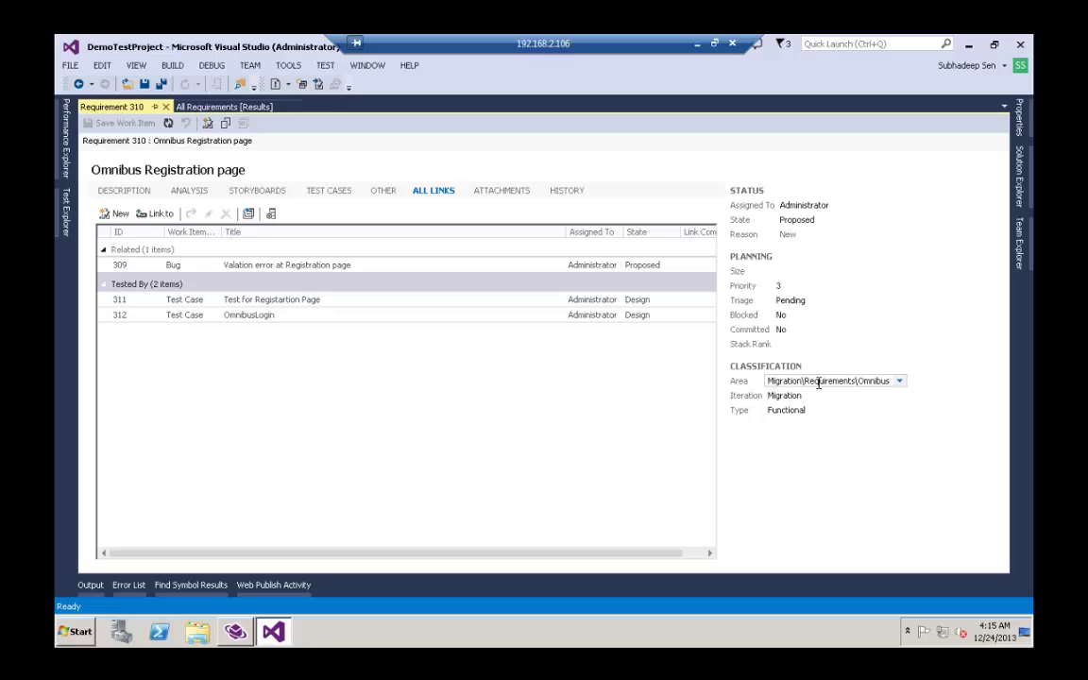
mouse_move(765, 388)
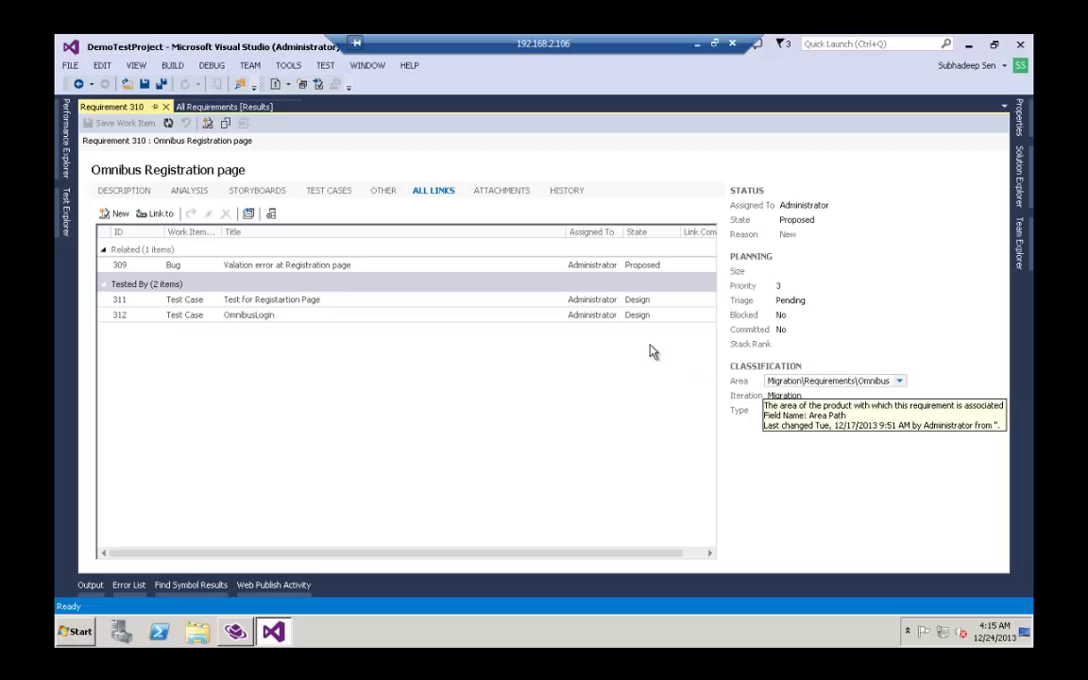
click(568, 191)
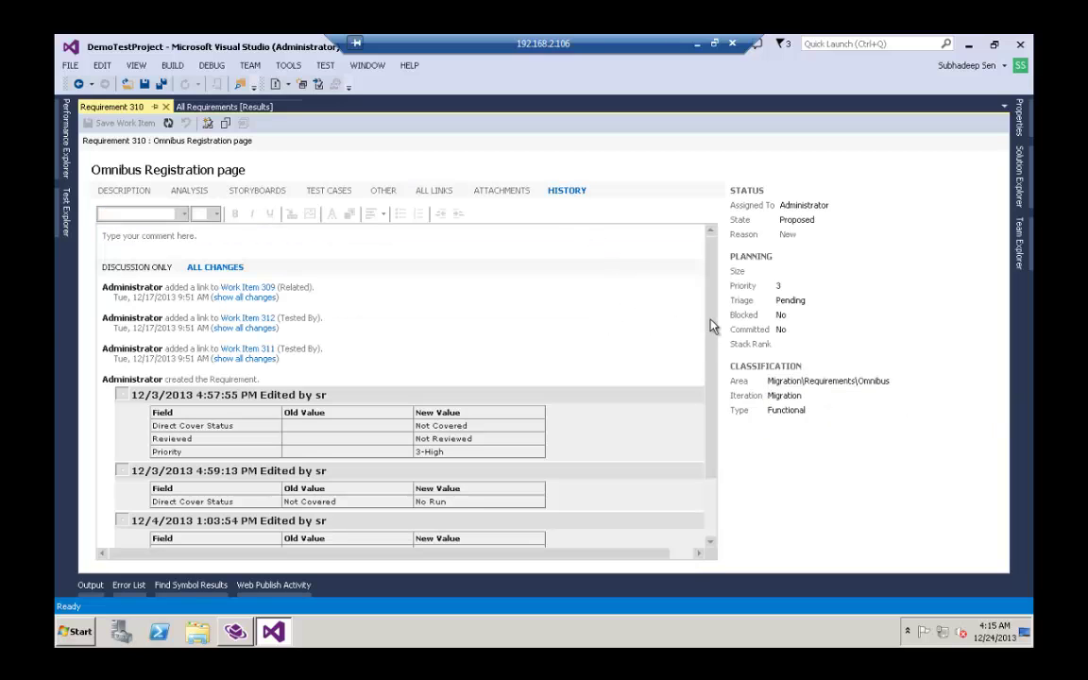
scroll(716, 378, down, 2)
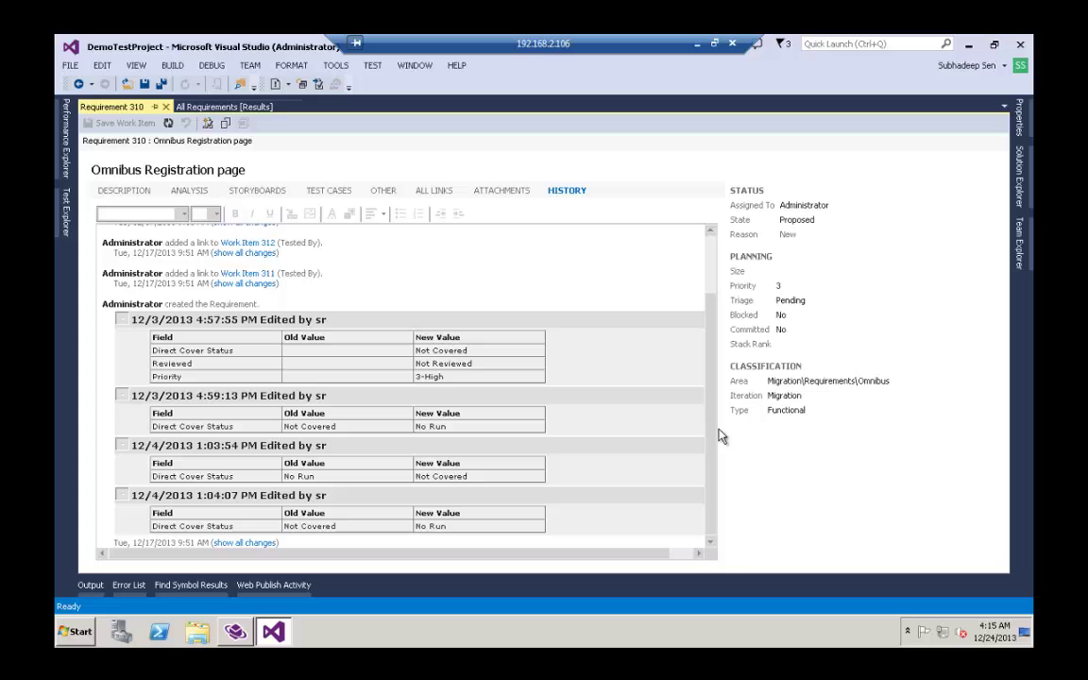
scroll(714, 326, up, 2)
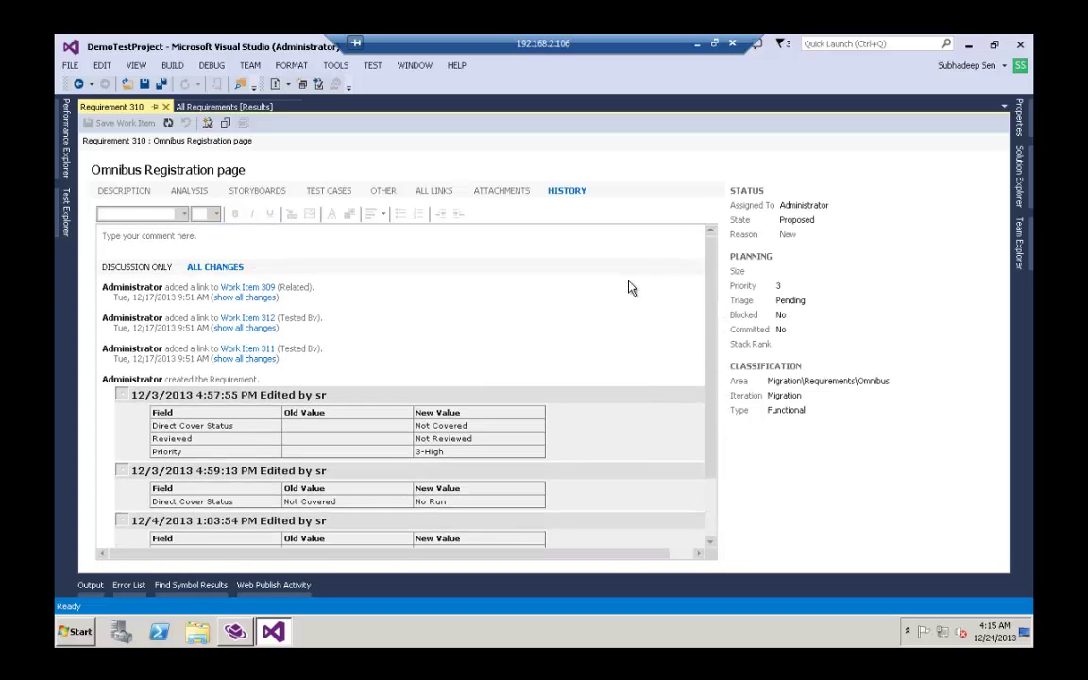
- Open requirement 314 and check its test cases and the attached mtm_details.txt
click(224, 106)
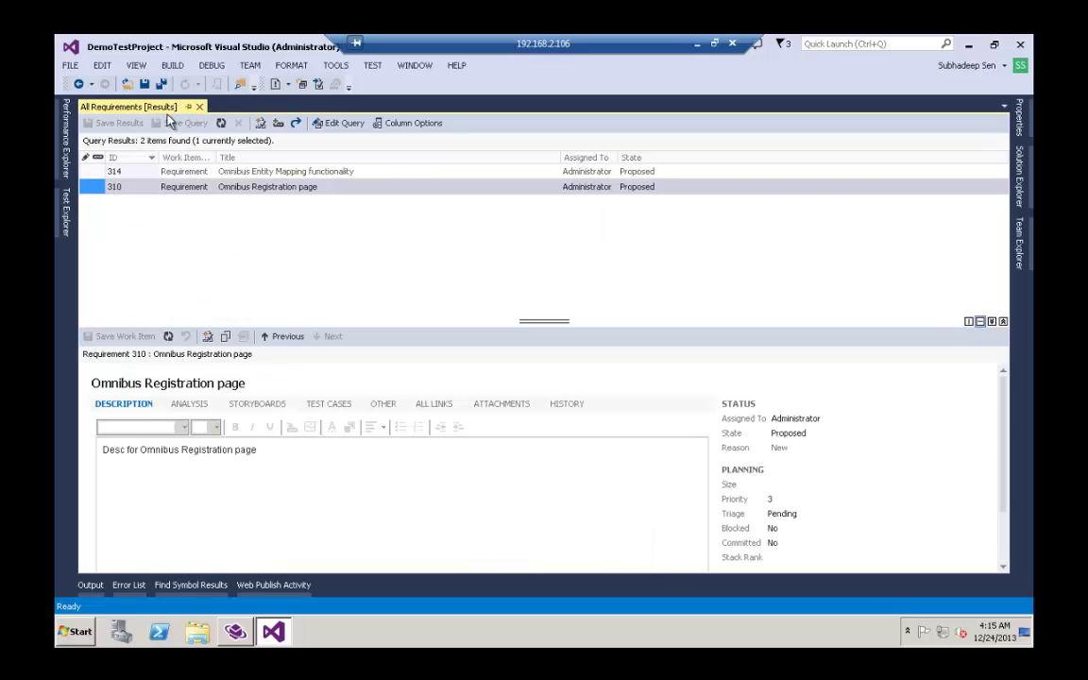
double_click(213, 171)
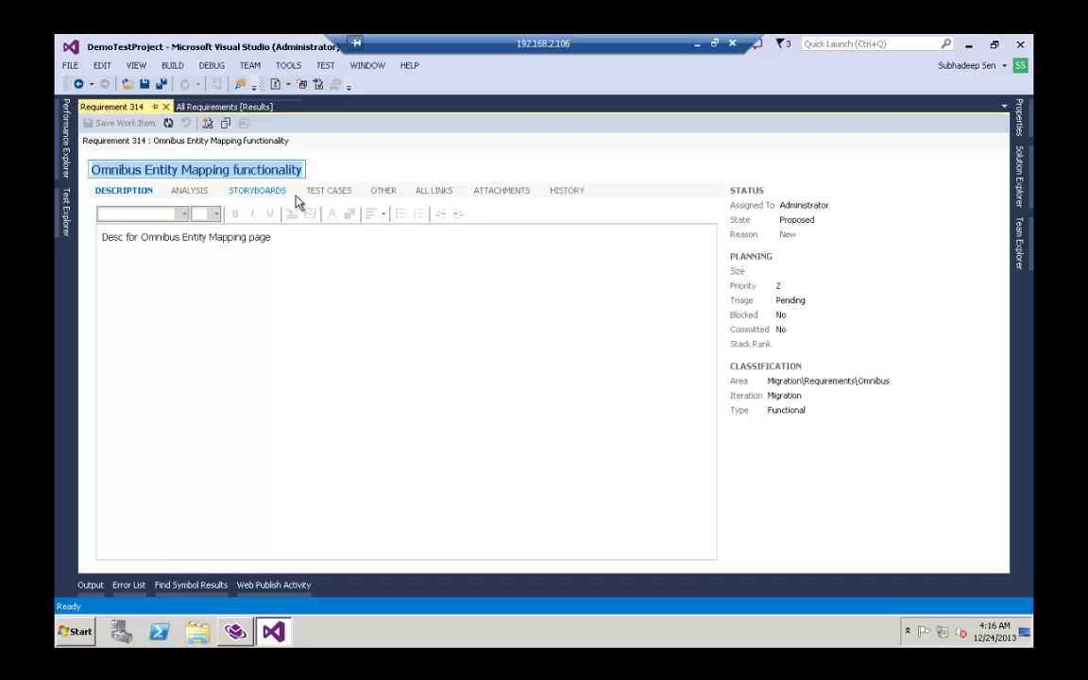
click(326, 191)
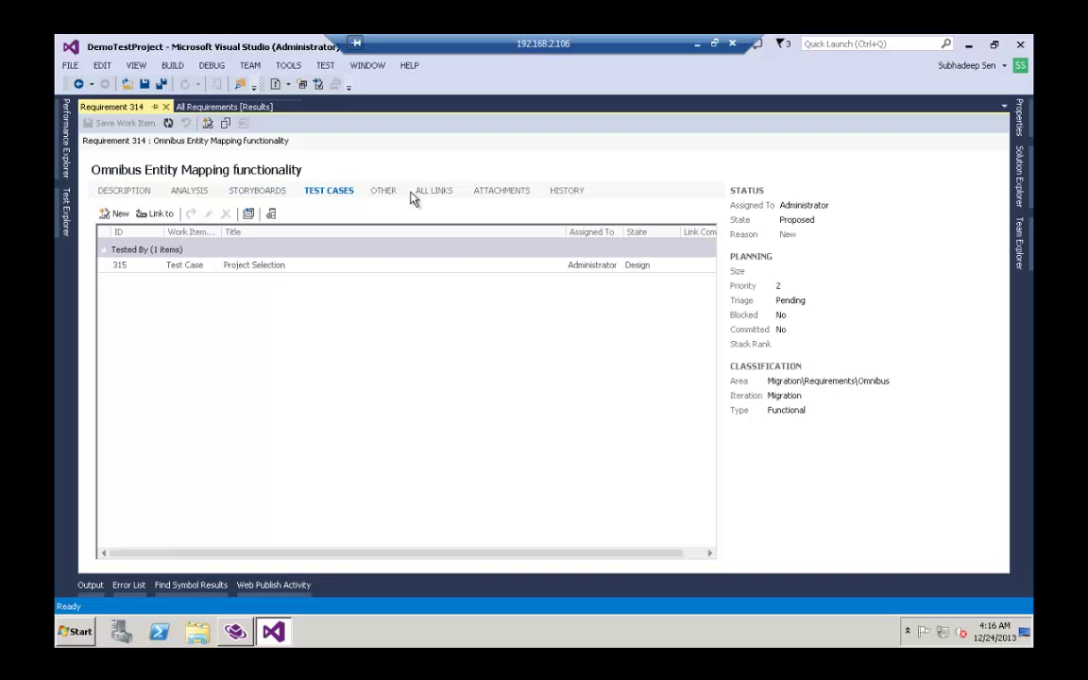
click(481, 193)
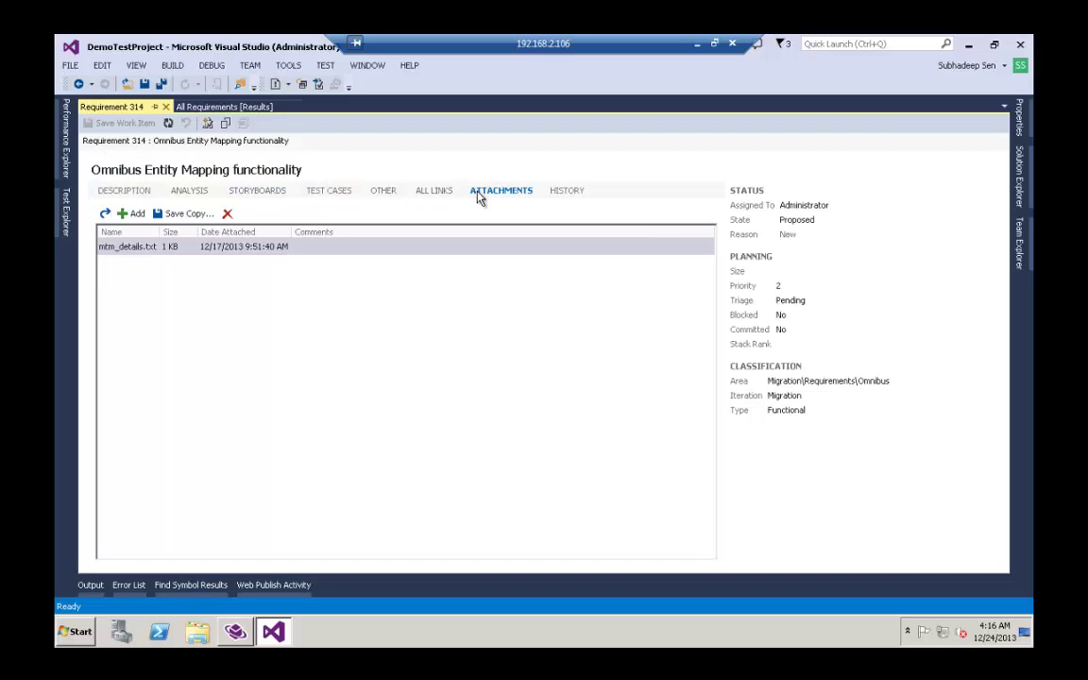
double_click(132, 247)
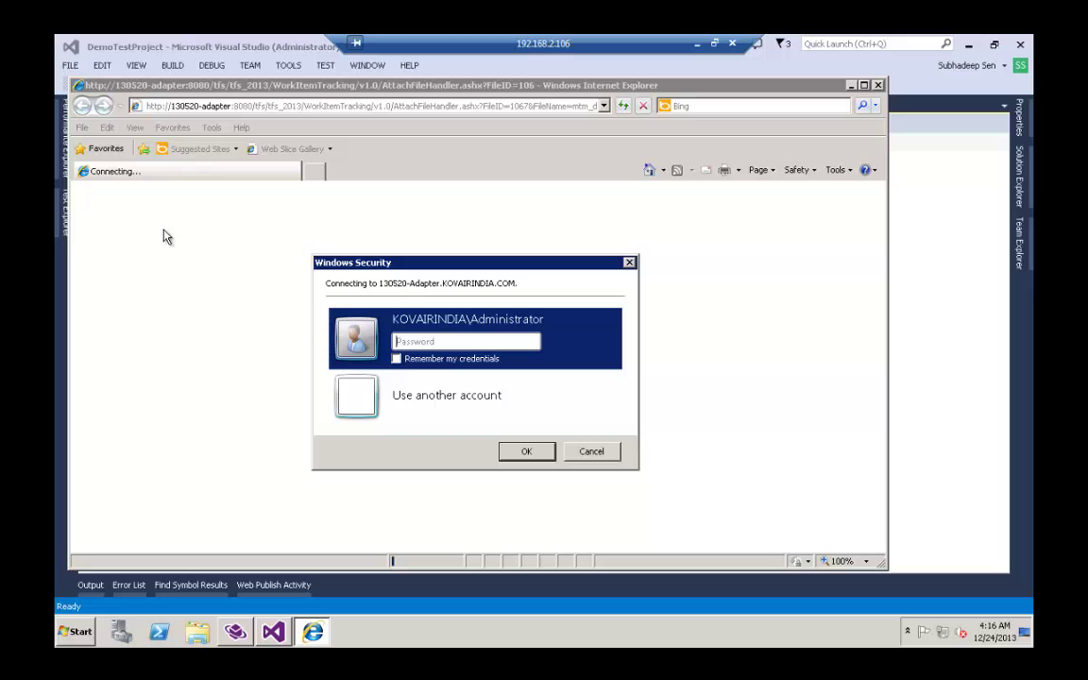
text(********)
key(Return)
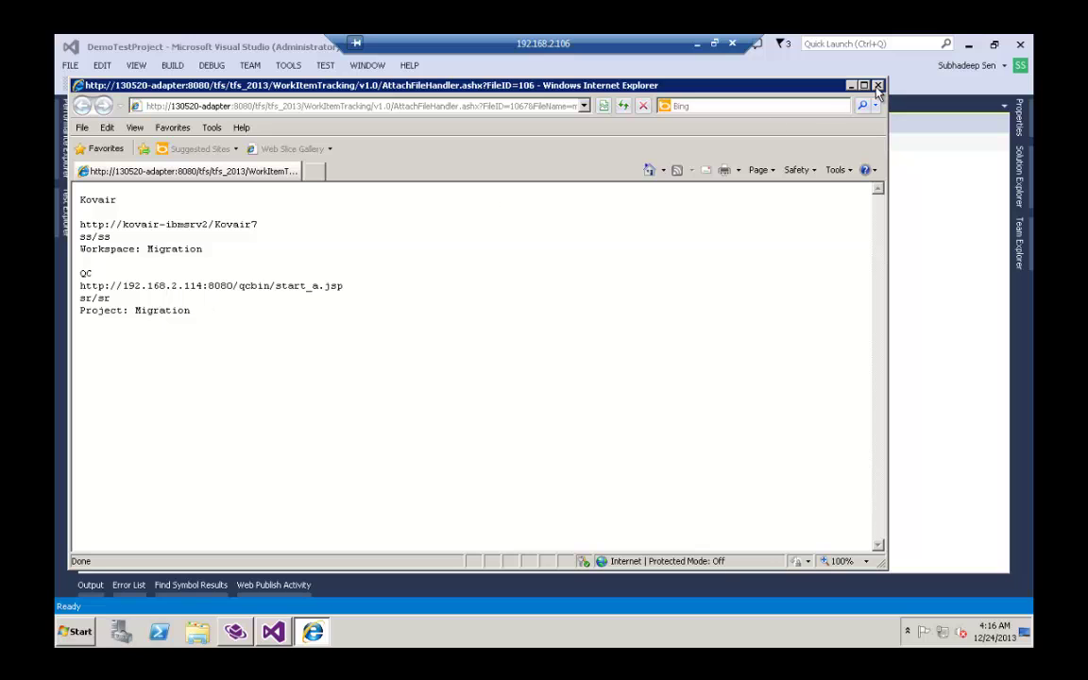
click(877, 85)
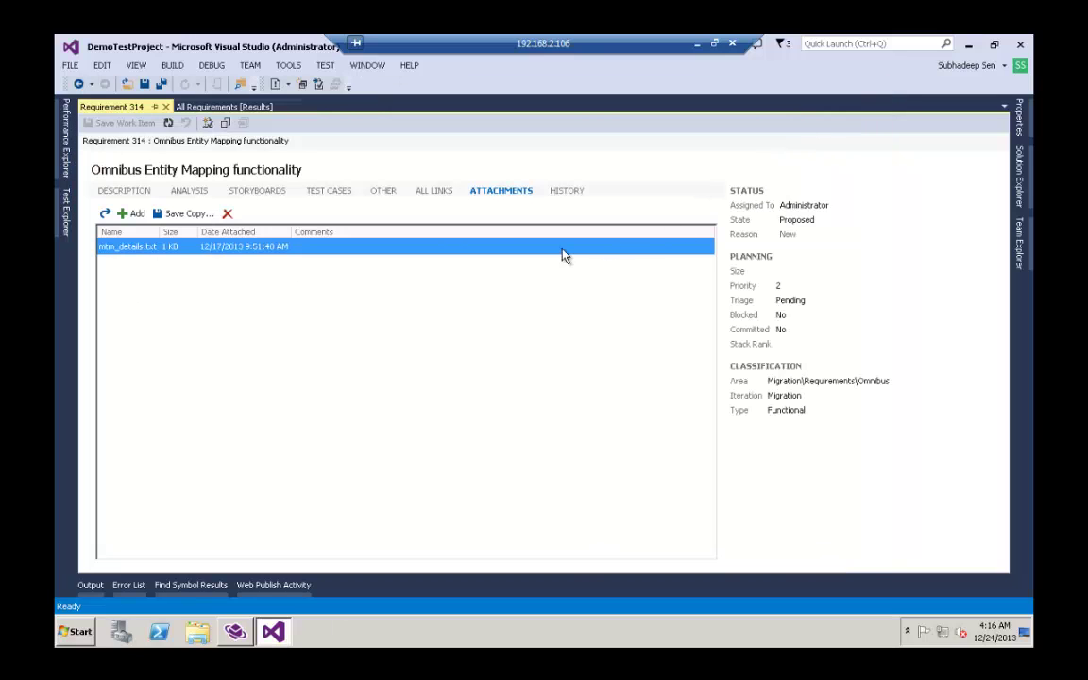
- Close requirement 314 and its query results, then review All Test Cases (311, 312, 315)
click(166, 107)
click(185, 107)
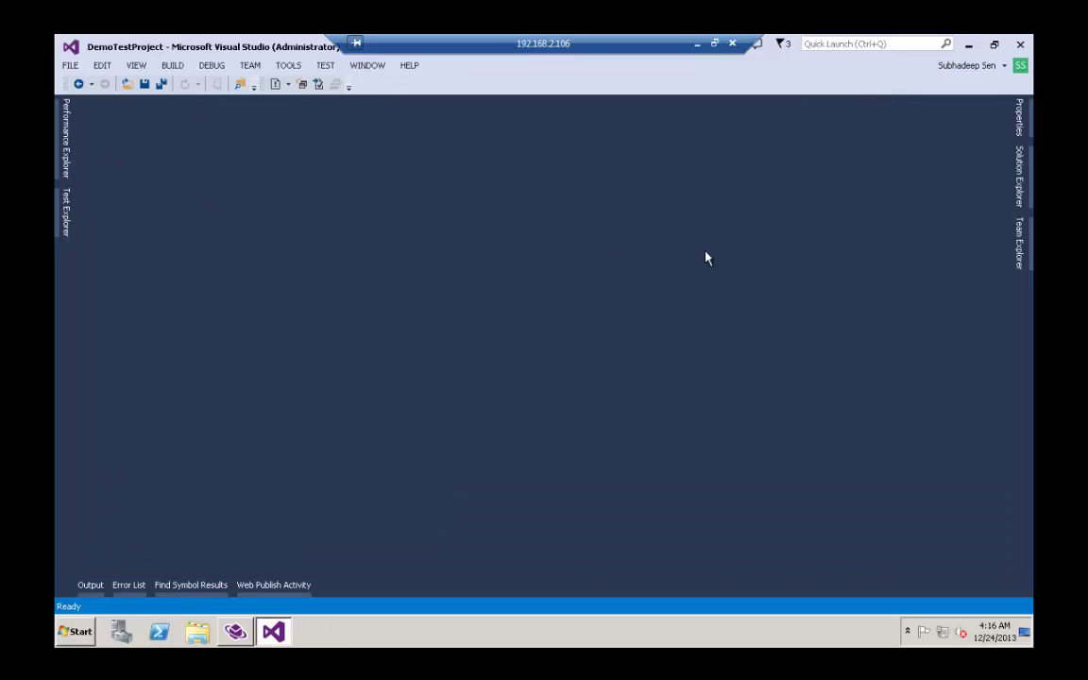
click(1018, 247)
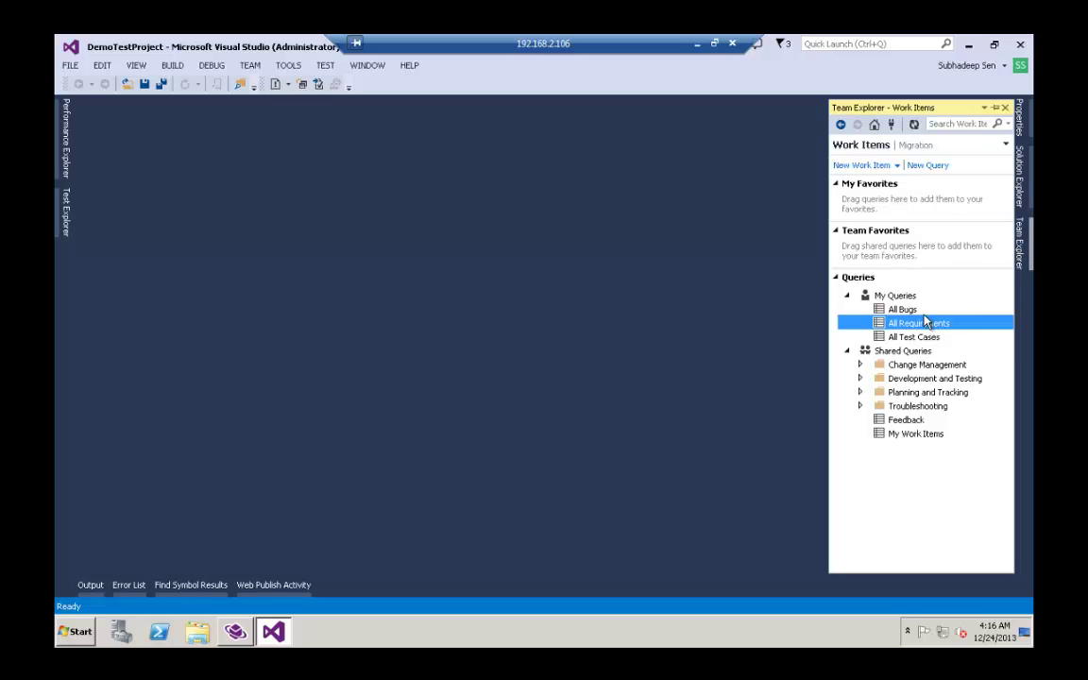
double_click(901, 337)
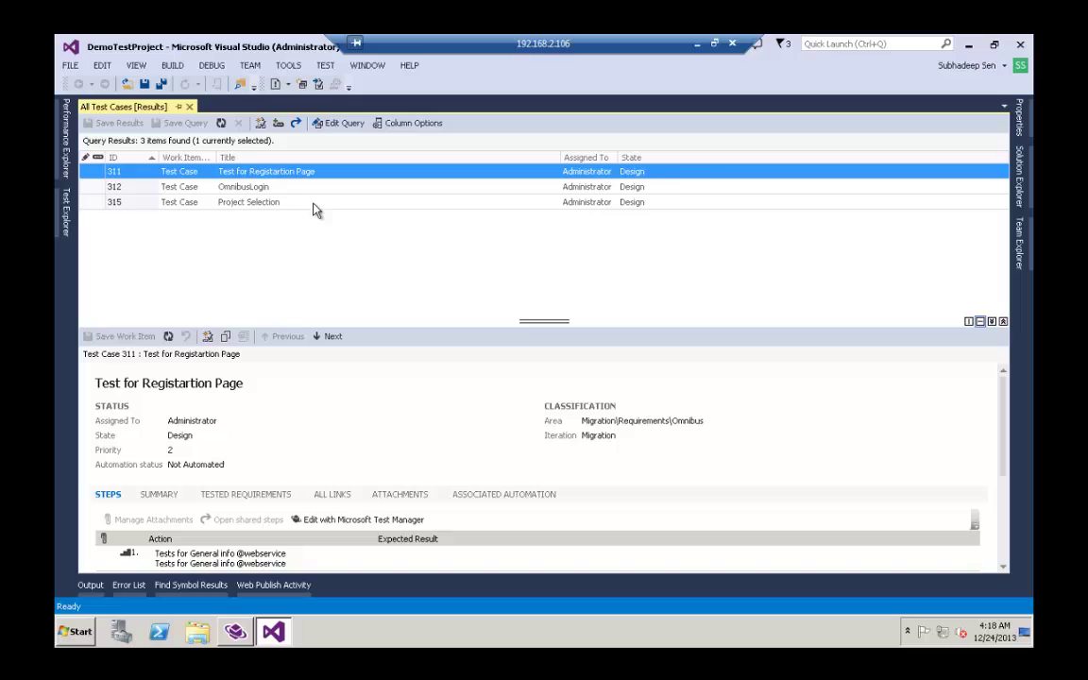
click(189, 107)
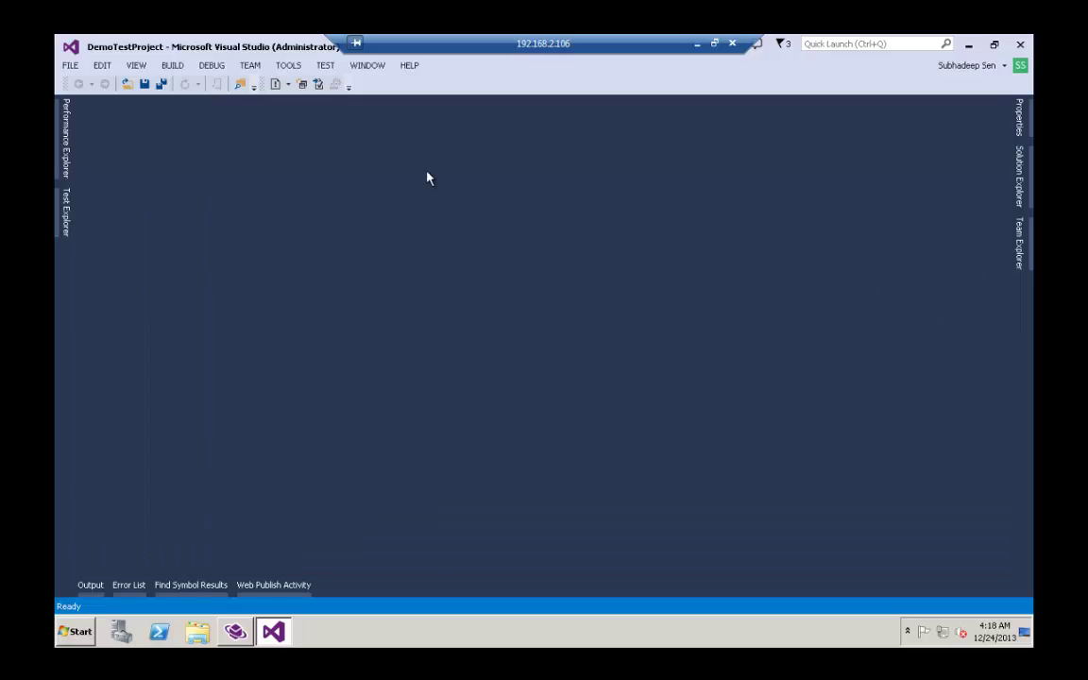
- Queue a new KovairBuild1 build at High priority from the Team Explorer Builds page
click(1019, 248)
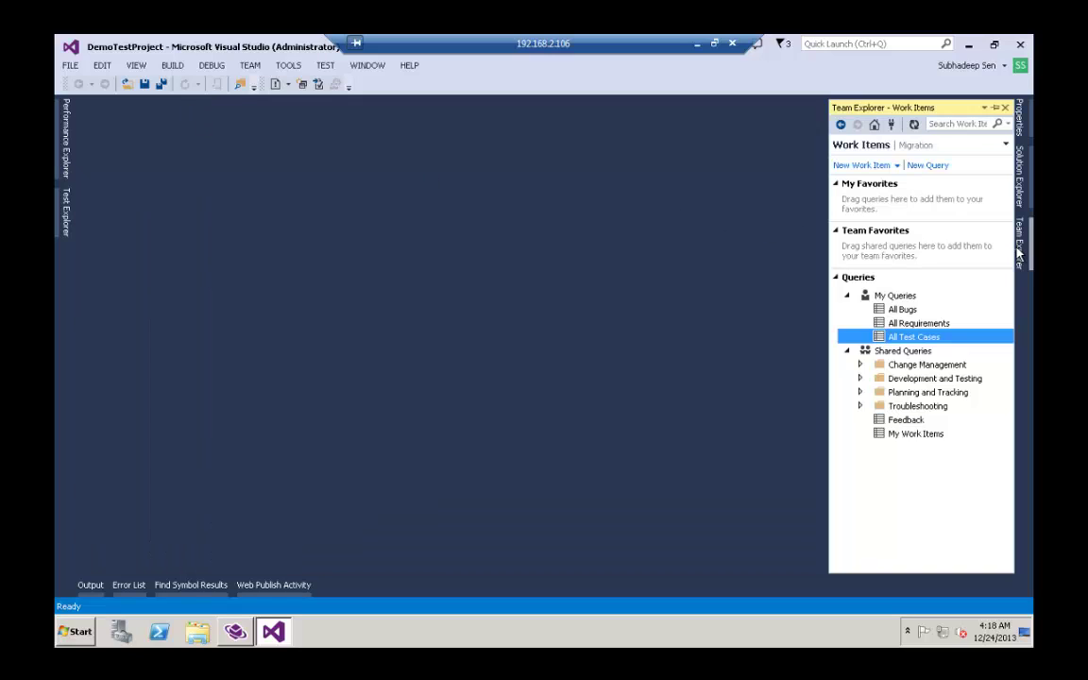
click(1004, 144)
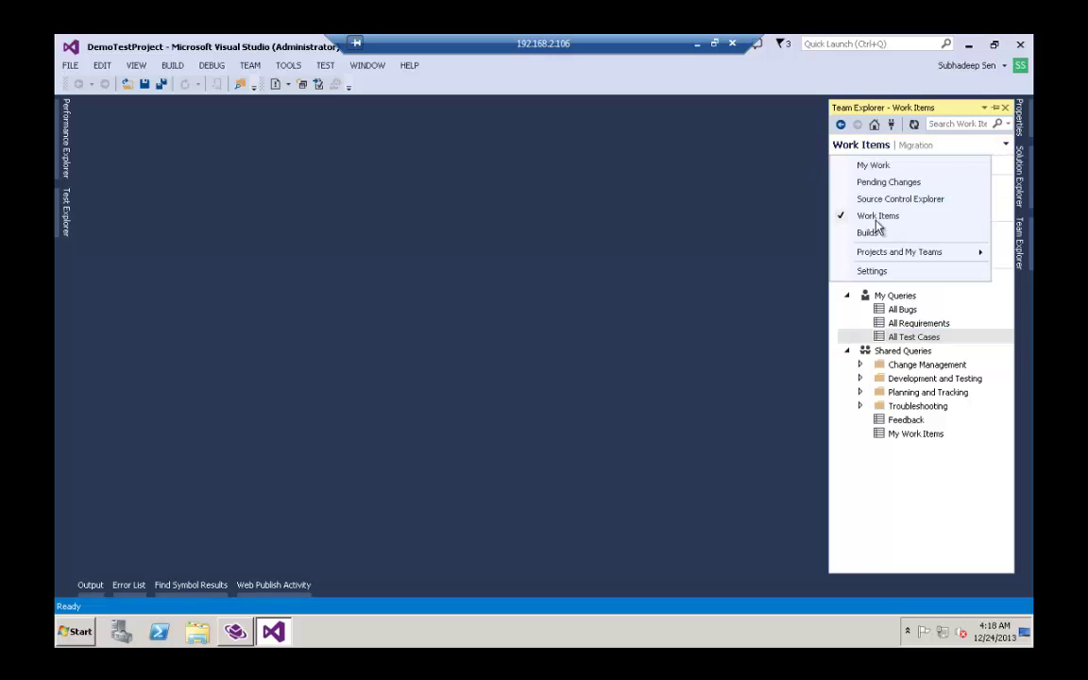
click(873, 234)
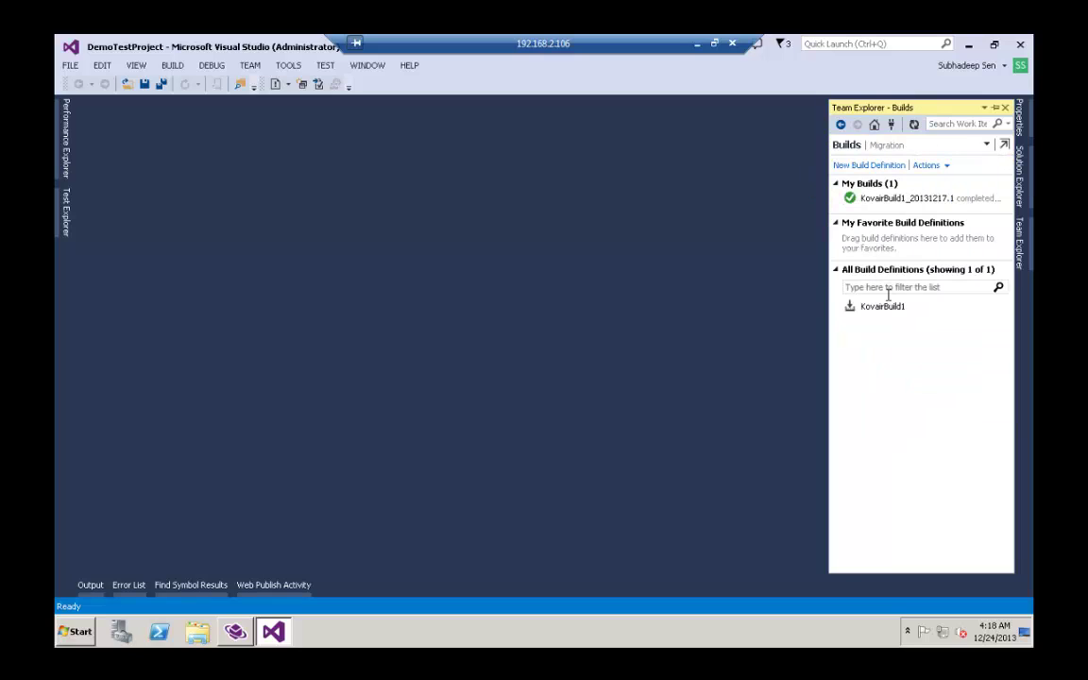
click(886, 307)
right_click(887, 313)
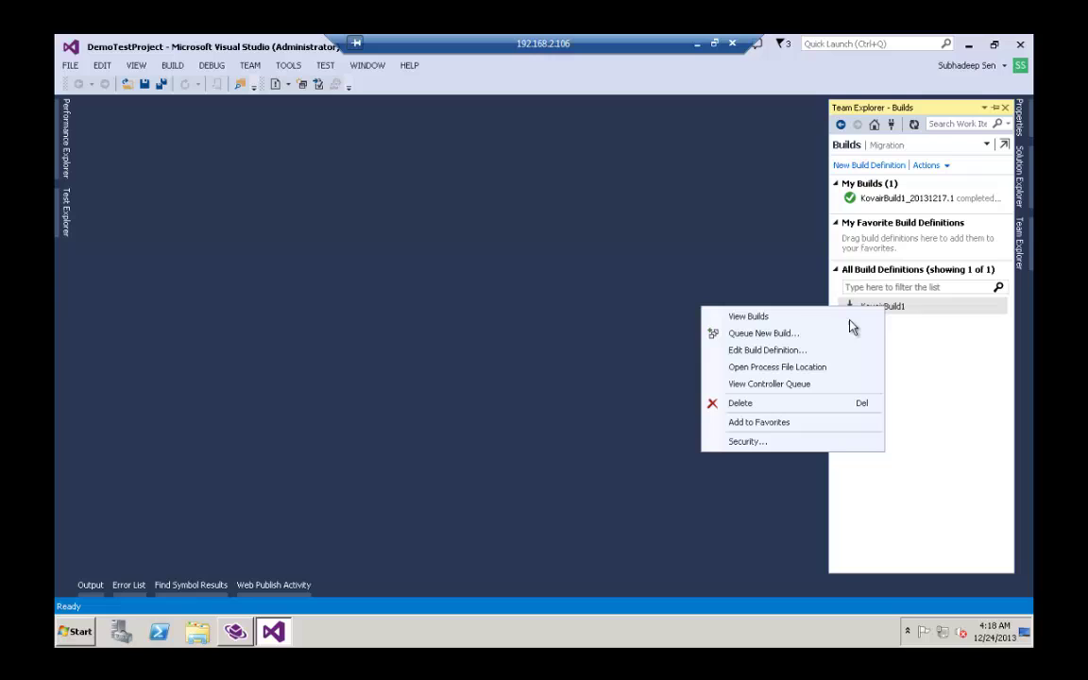
click(785, 333)
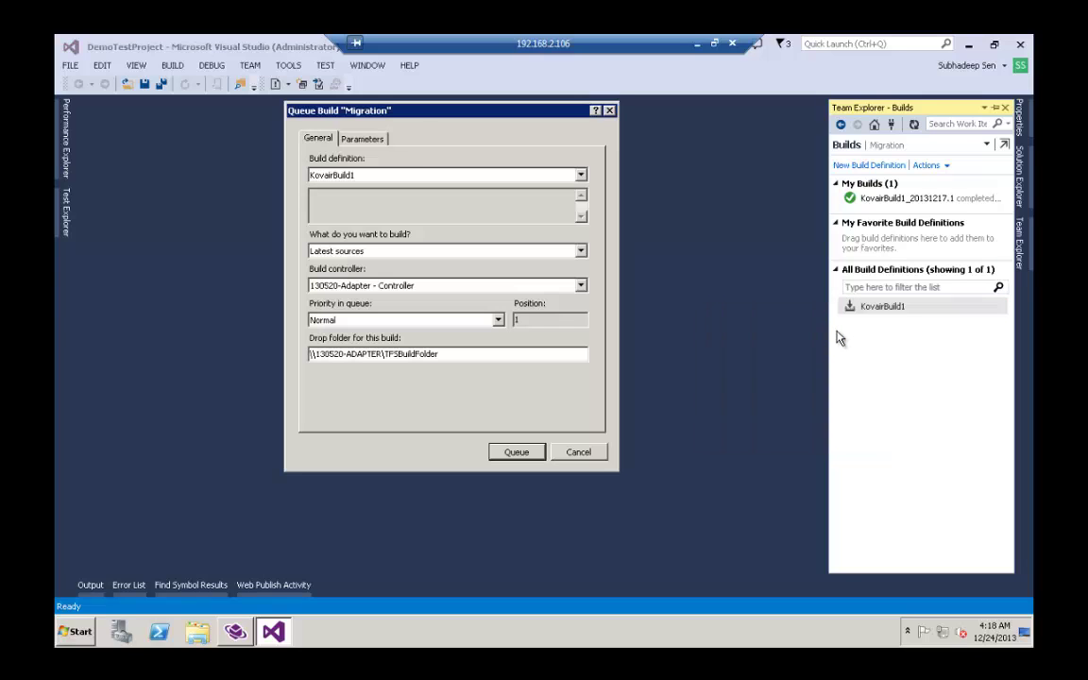
click(497, 321)
click(493, 335)
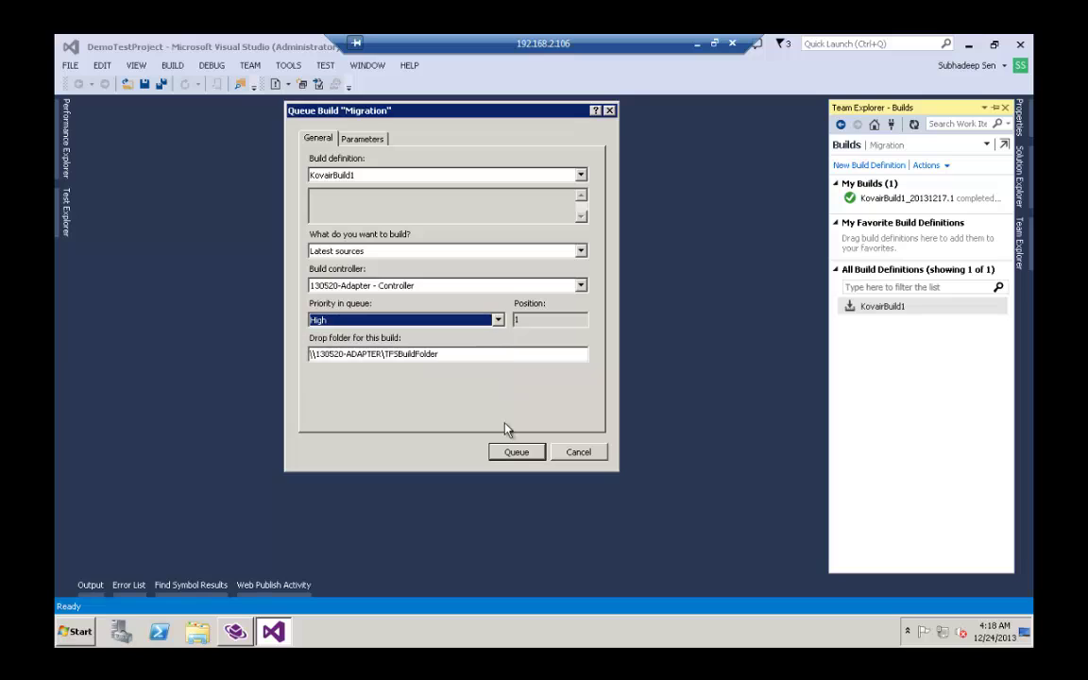
click(507, 451)
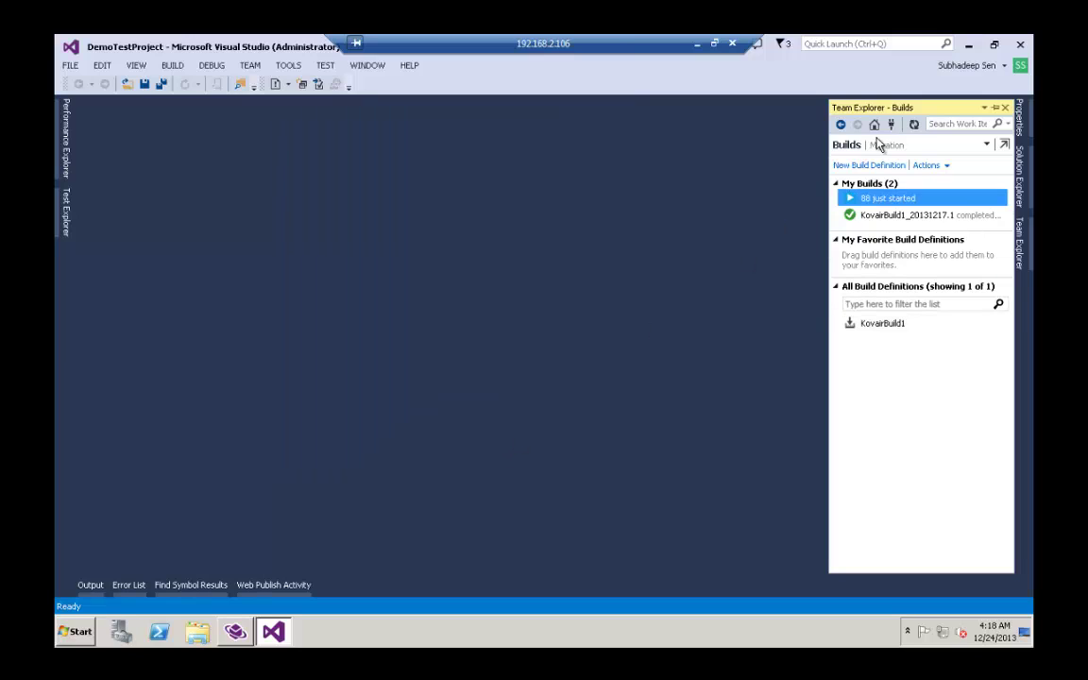
- Open build KovairBuild1_20131224.2's summary: succeeded, 0 errors, 0 warnings, 100% test pass rate
double_click(887, 199)
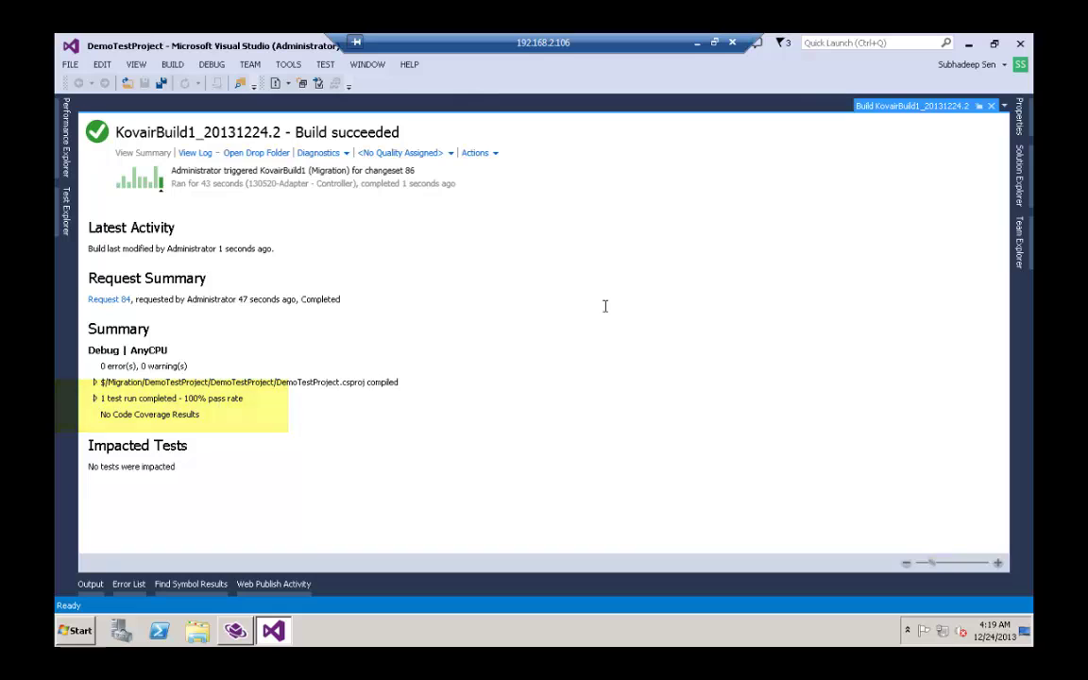
- Assign build KovairBuild1_20131224.2 to the Omnibus plan, replacing KovairBuild1_20131217.1
click(990, 105)
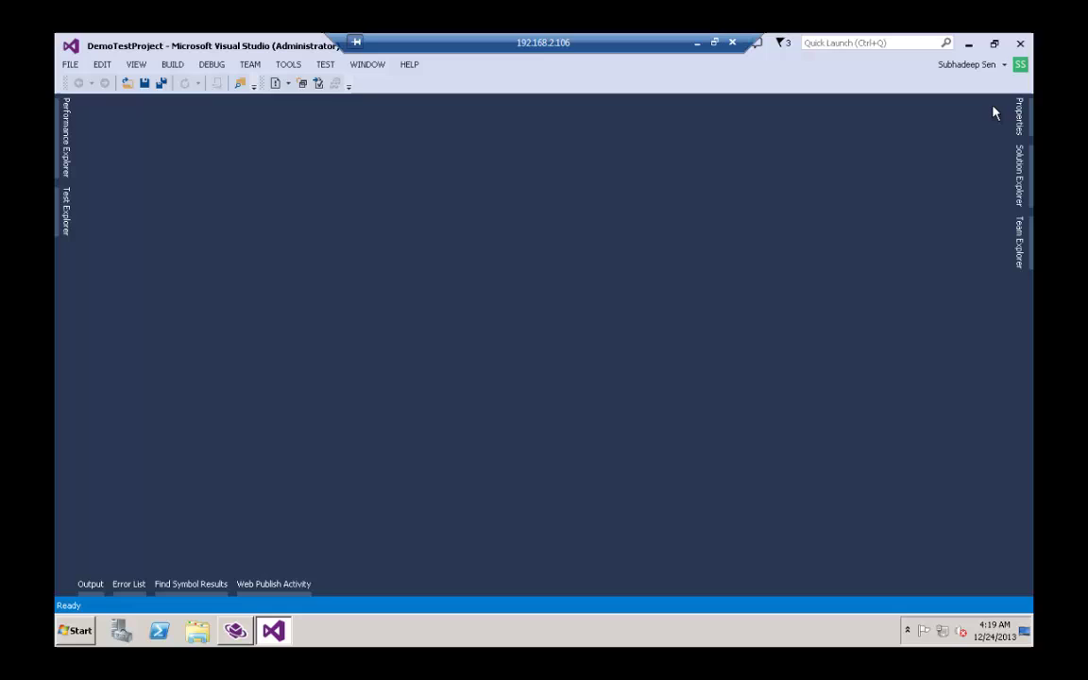
click(248, 638)
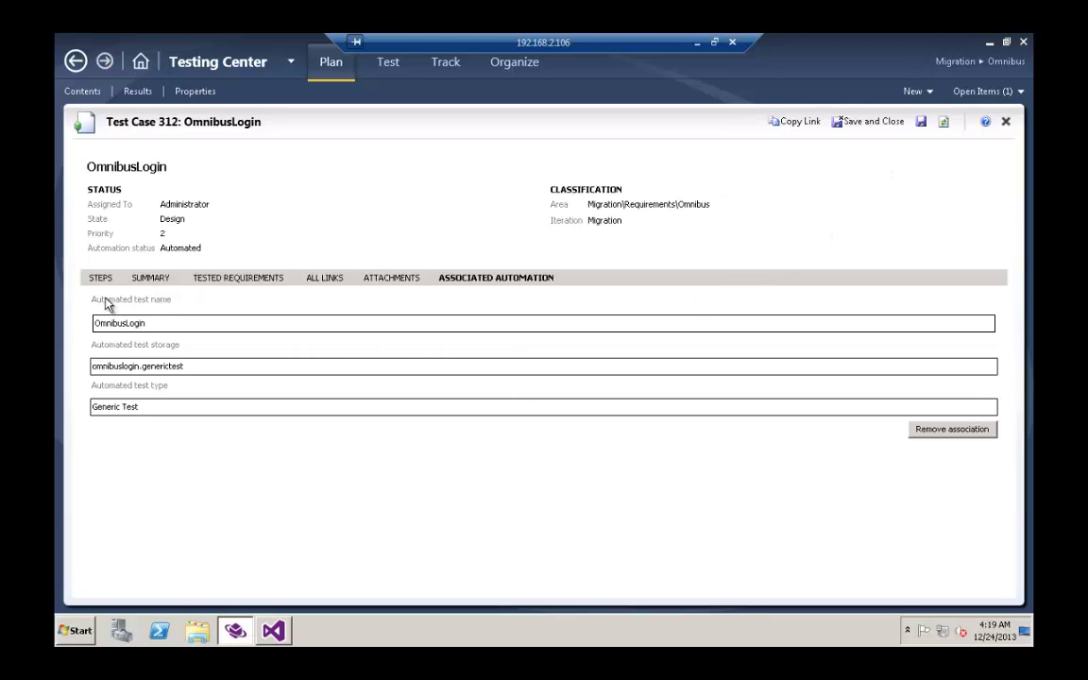
click(1006, 126)
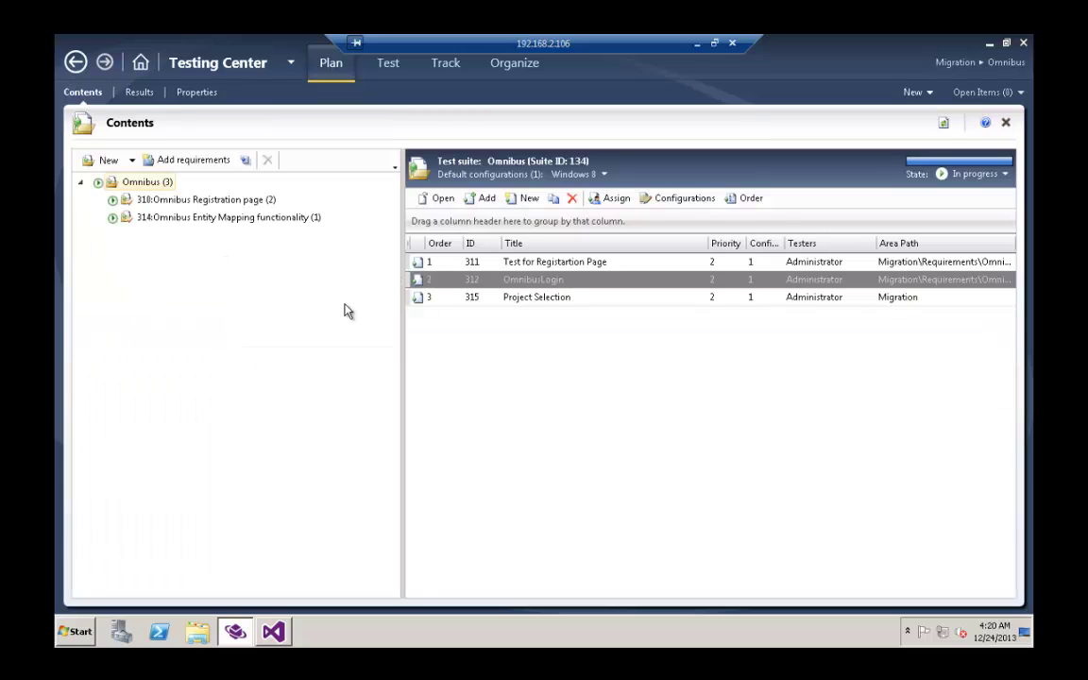
click(207, 100)
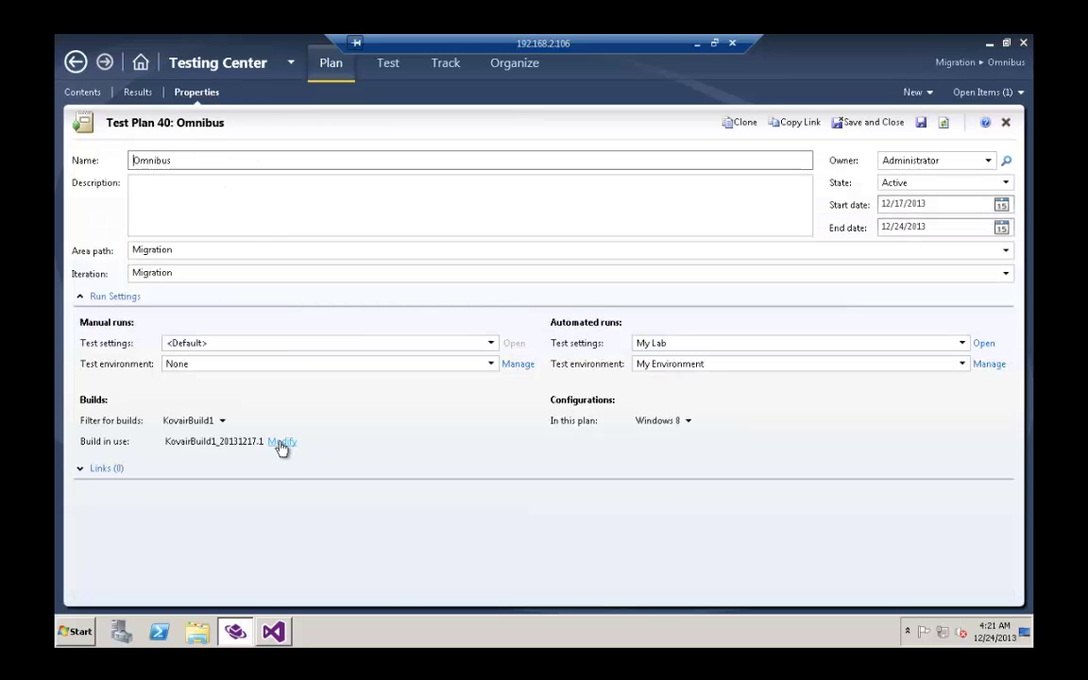
click(281, 441)
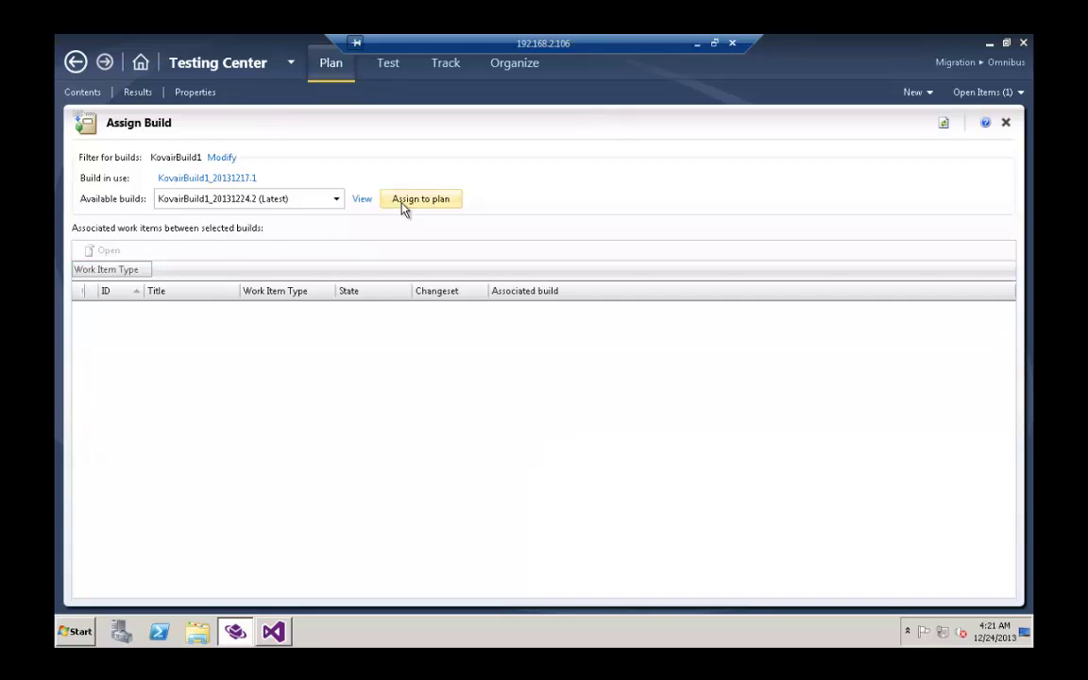
click(405, 209)
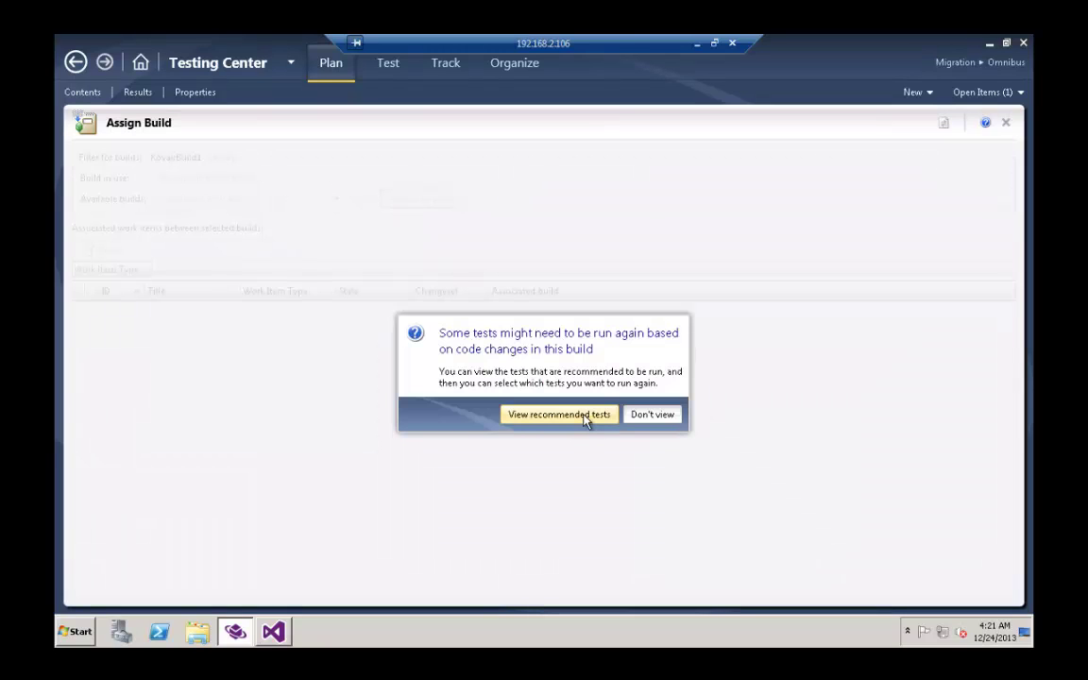
click(650, 414)
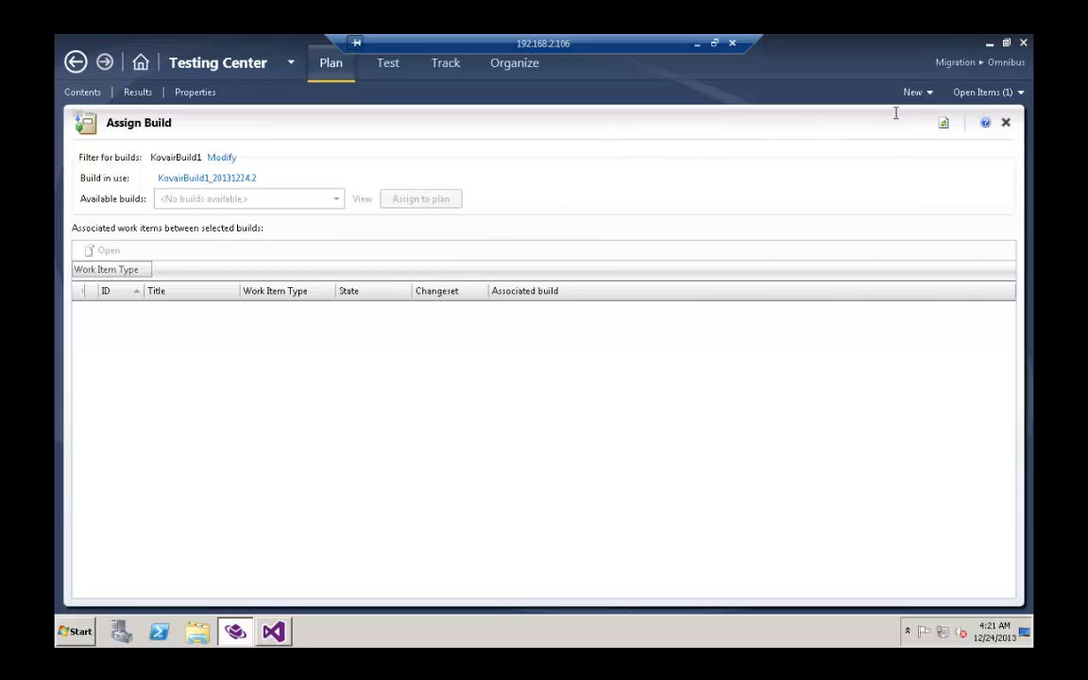
click(1006, 123)
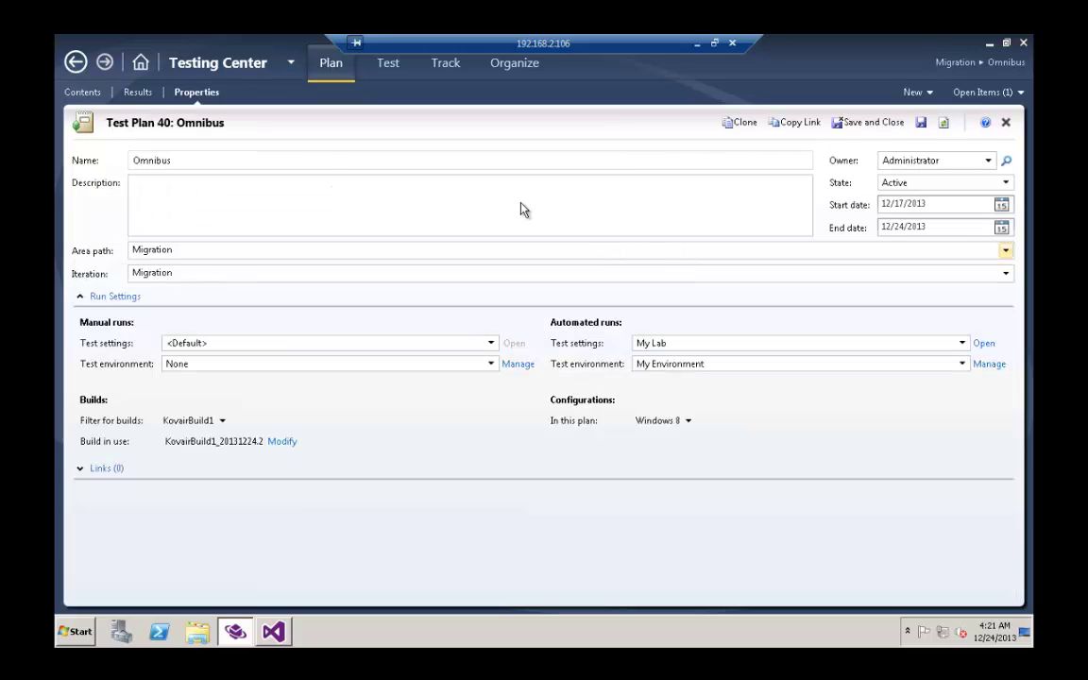
- Run the automated OmnibusLogin test and confirm Test Run 129 passes at 100%
click(395, 68)
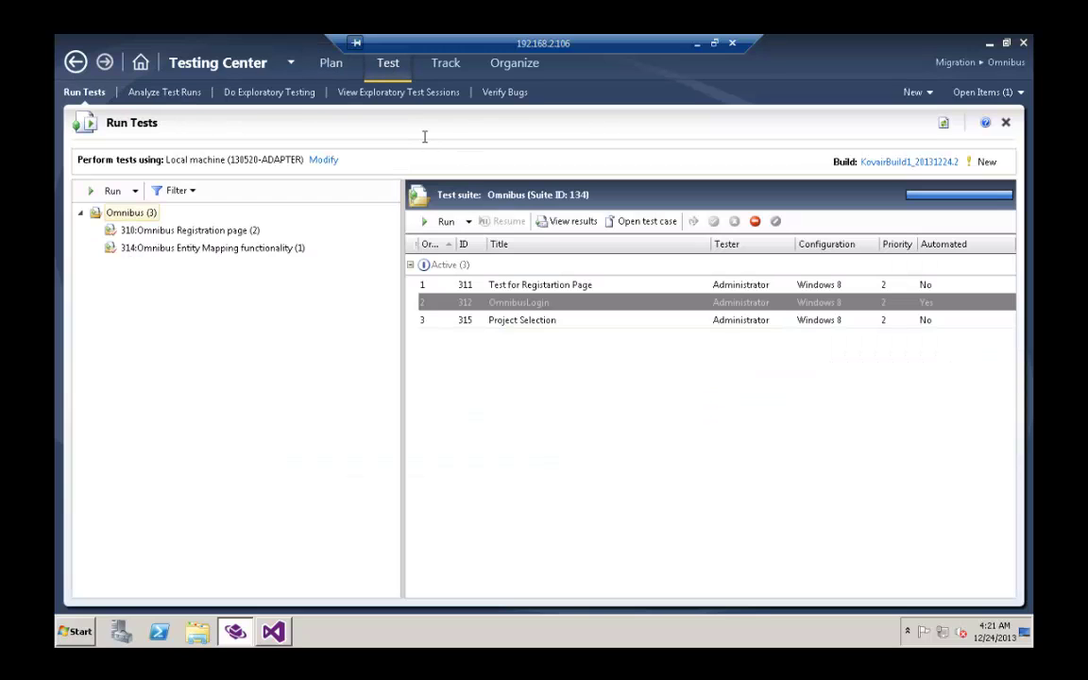
right_click(517, 308)
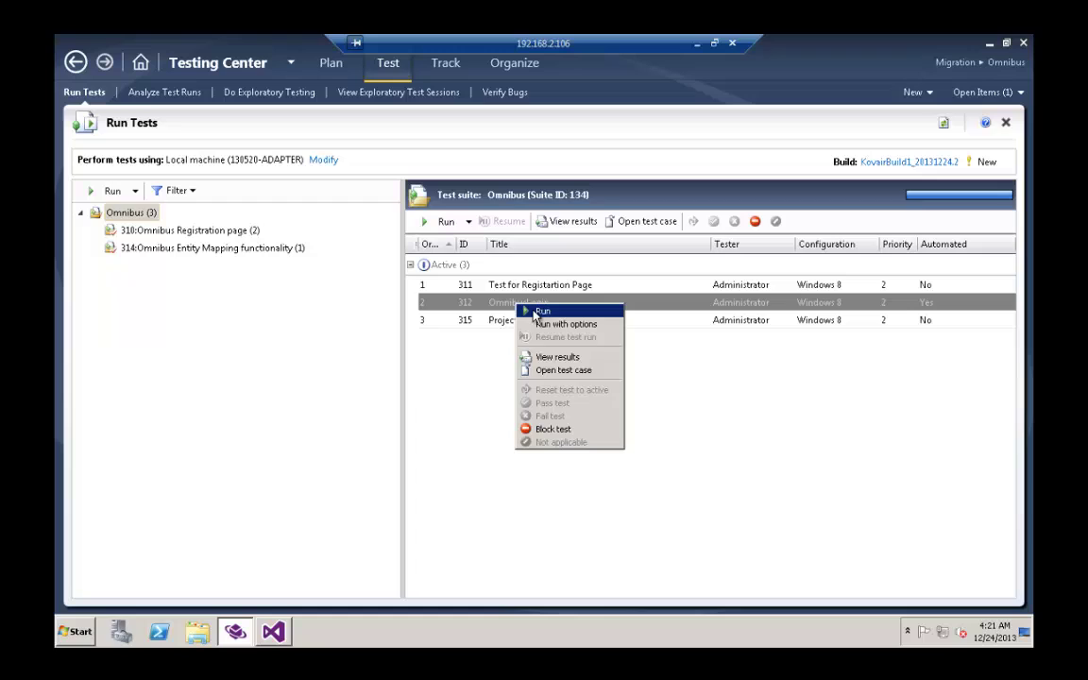
click(533, 313)
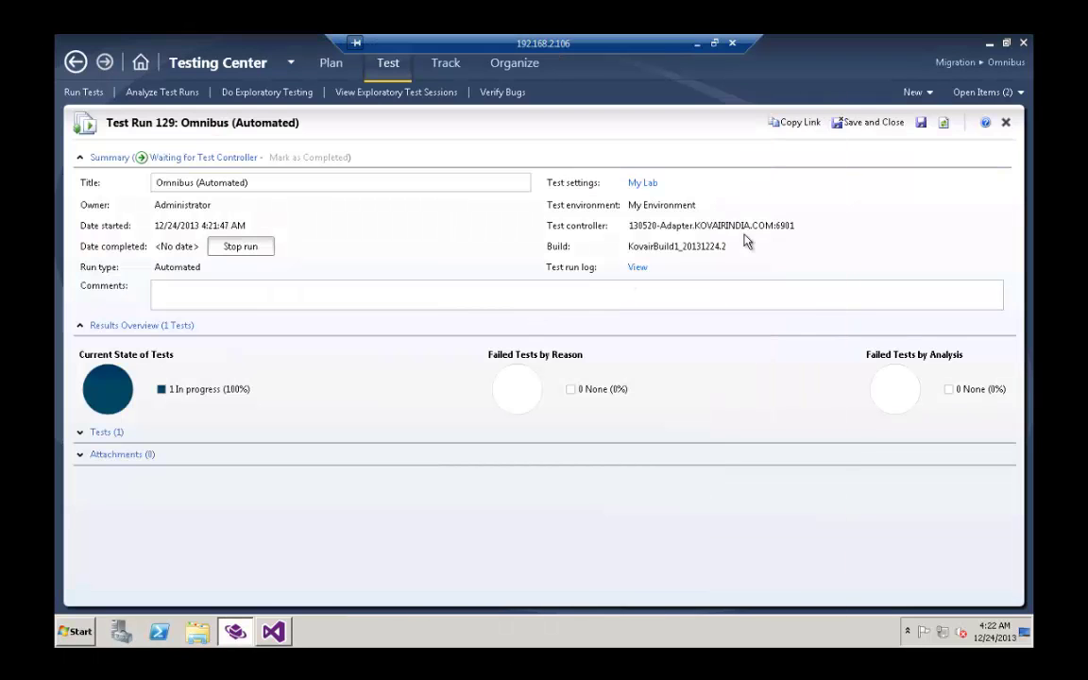
click(944, 123)
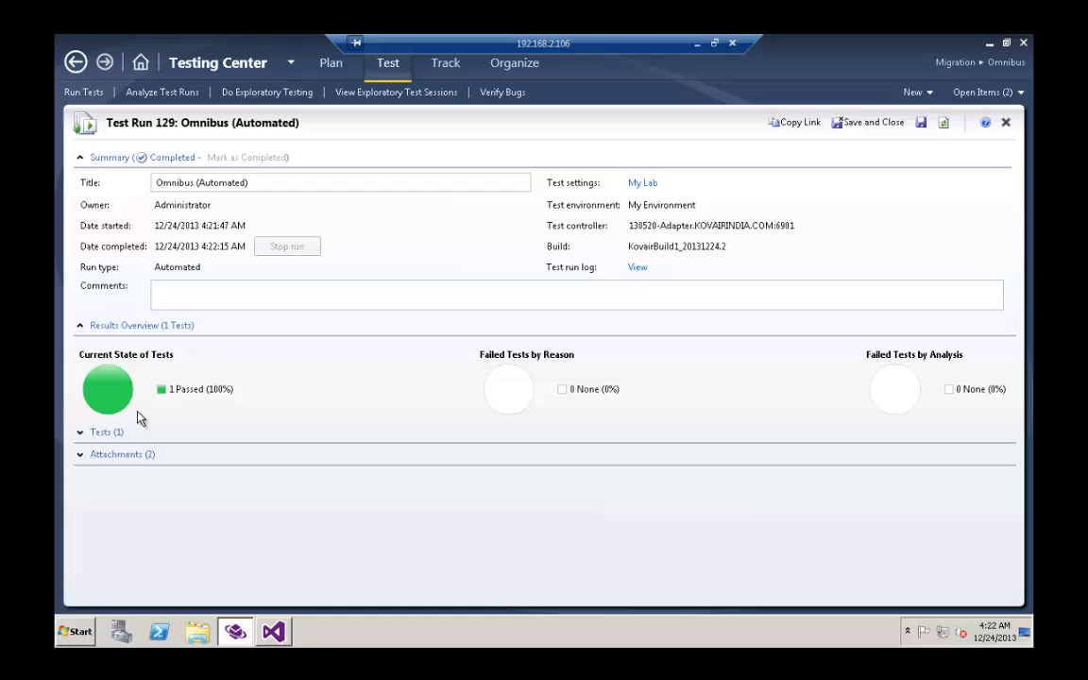
click(1006, 122)
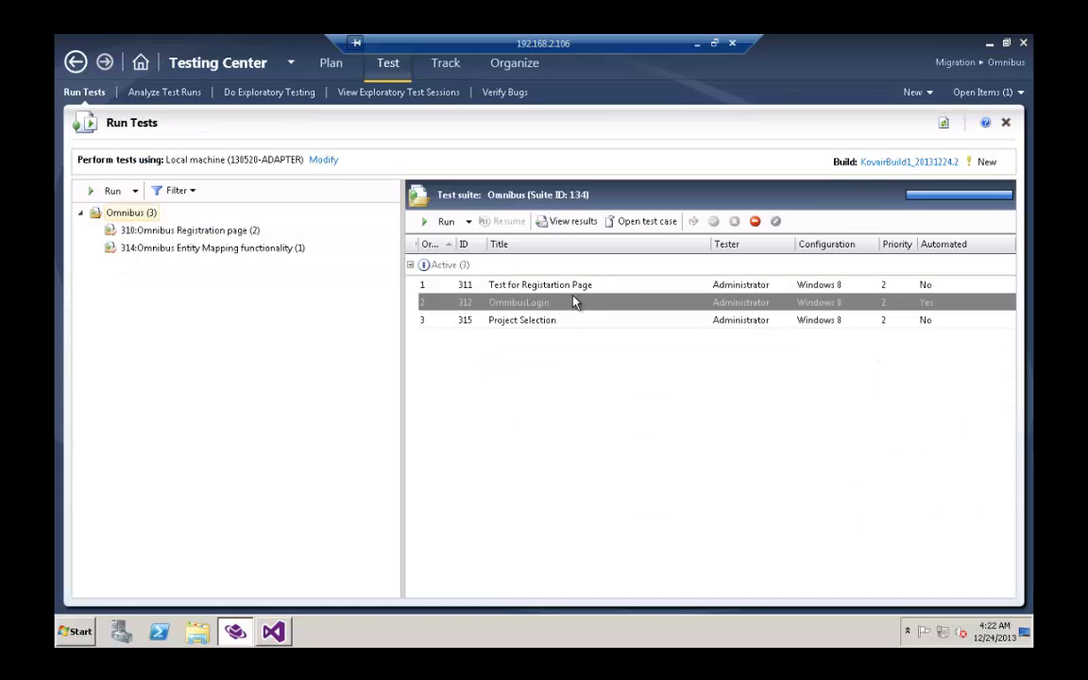
- Open the OmnibusLogin test result and its QTPResult.bat attachment
click(552, 221)
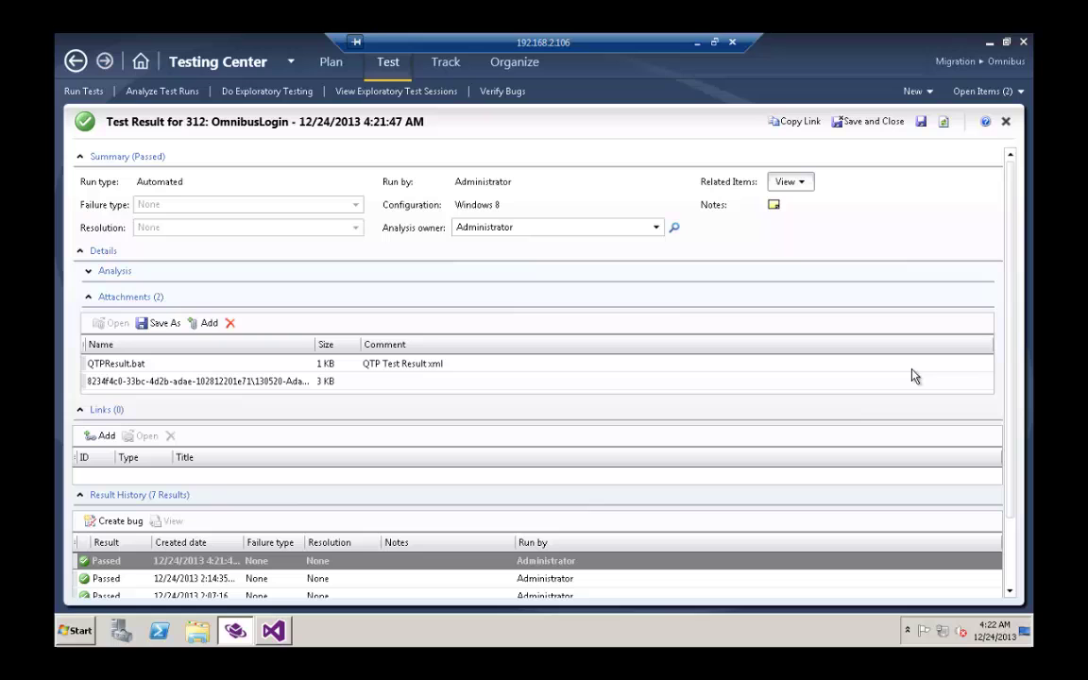
drag(1007, 352, 1017, 412)
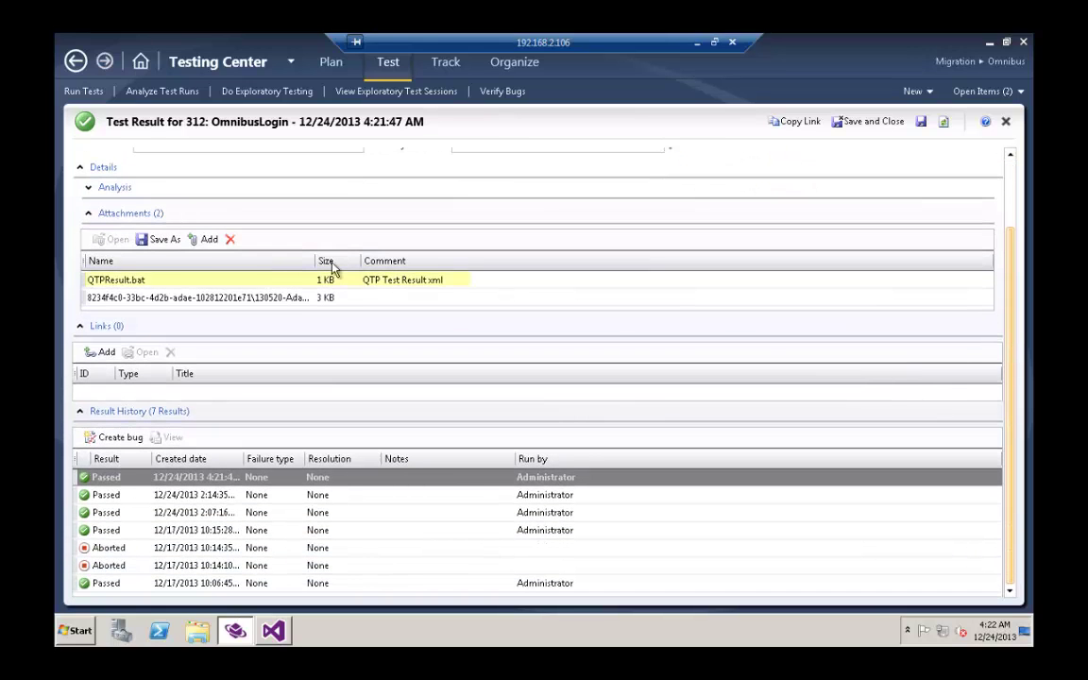
click(139, 283)
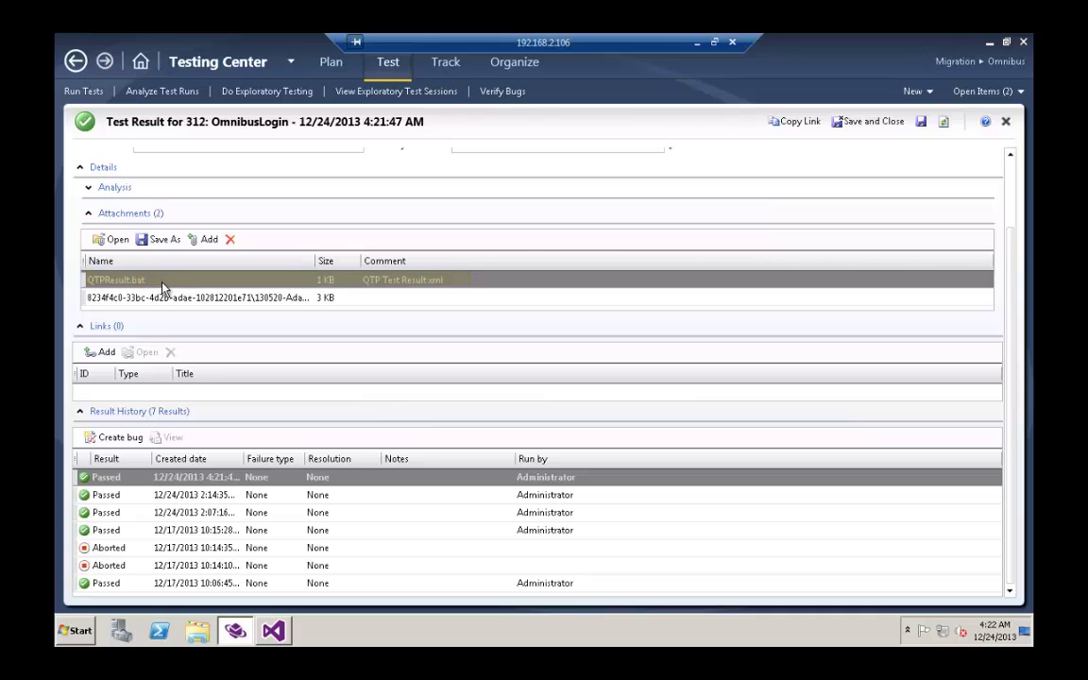
double_click(163, 285)
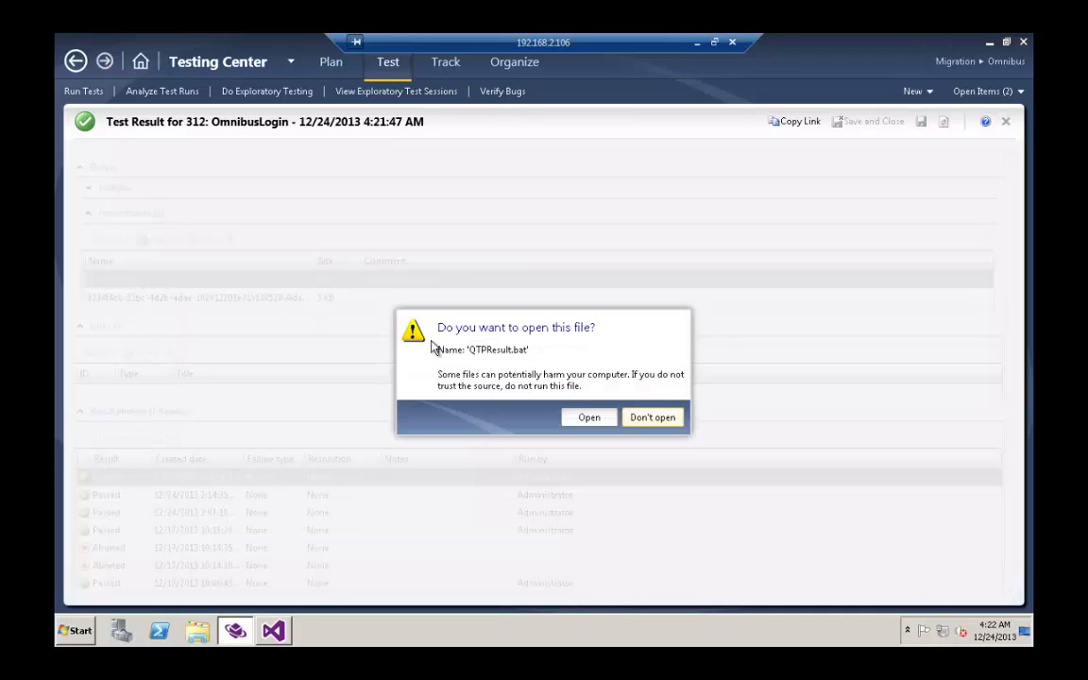
- Open QTPResult.bat, review the Passed executive summary in HP Run Results Viewer, then close it
click(599, 418)
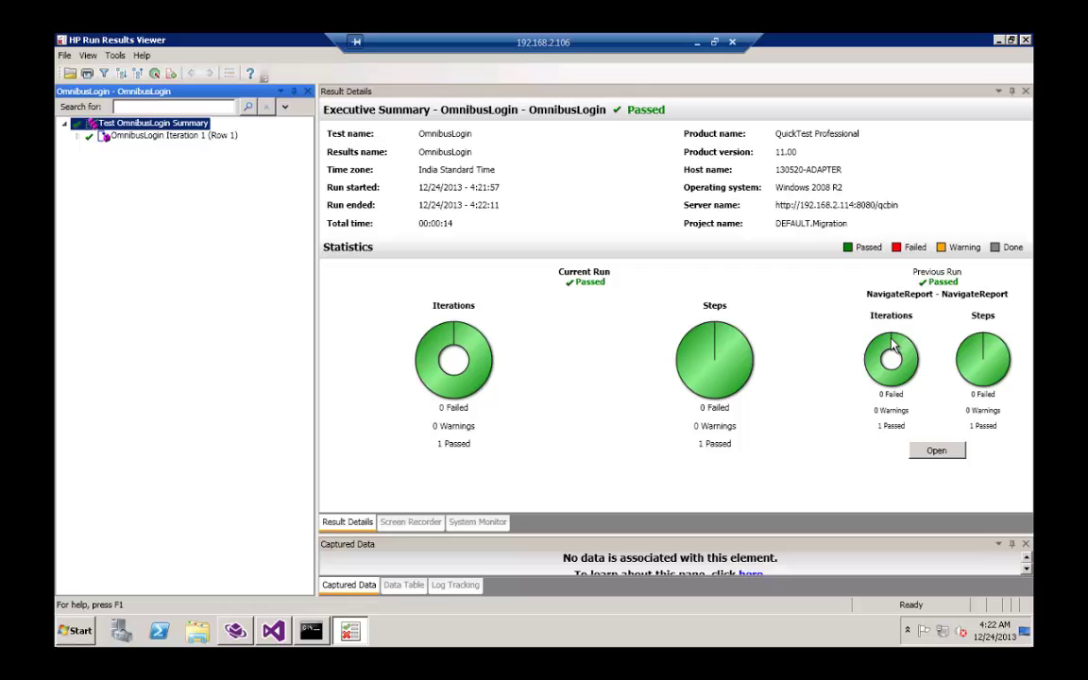
key(alt+F4)
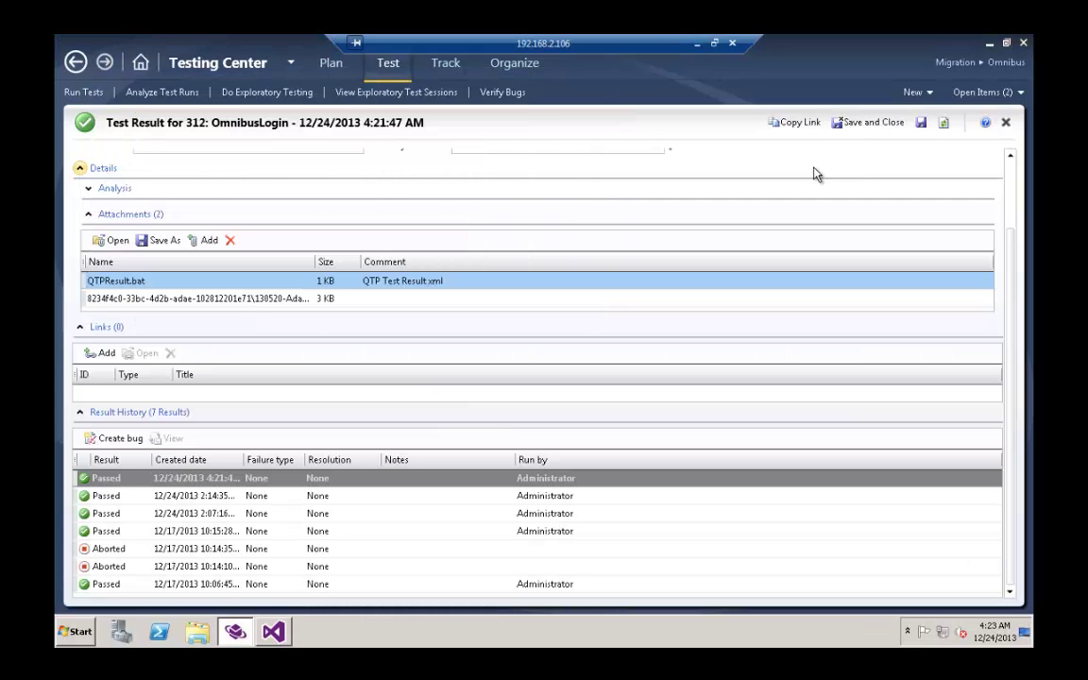
- Create a new test case titled 'Test from MTM' in the Omnibus suite
click(335, 66)
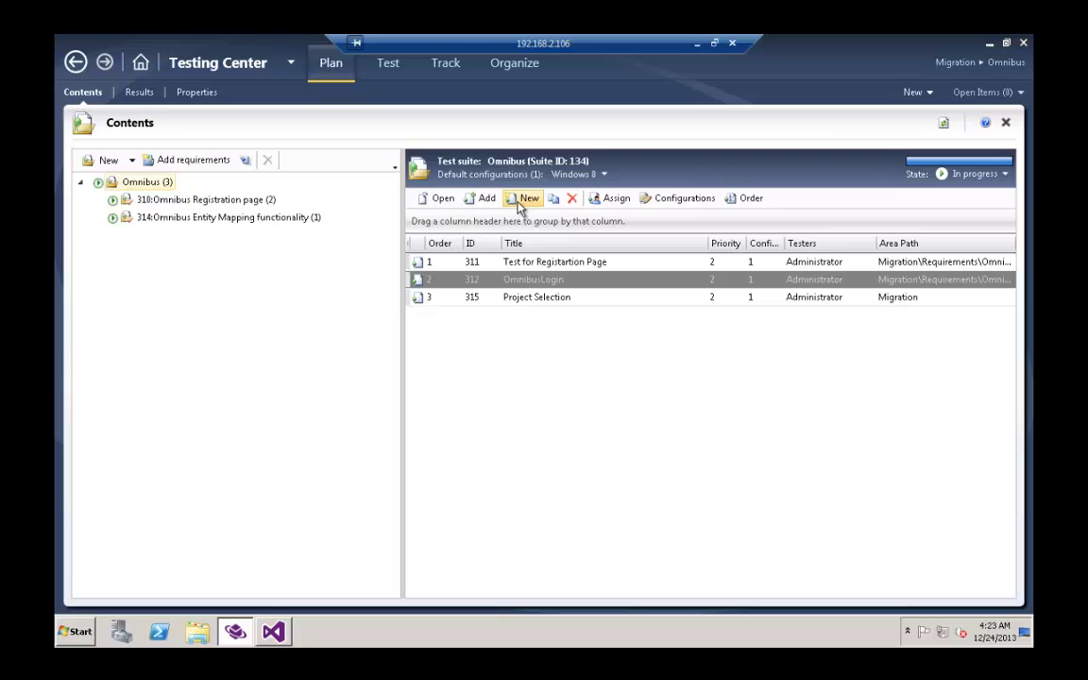
click(525, 200)
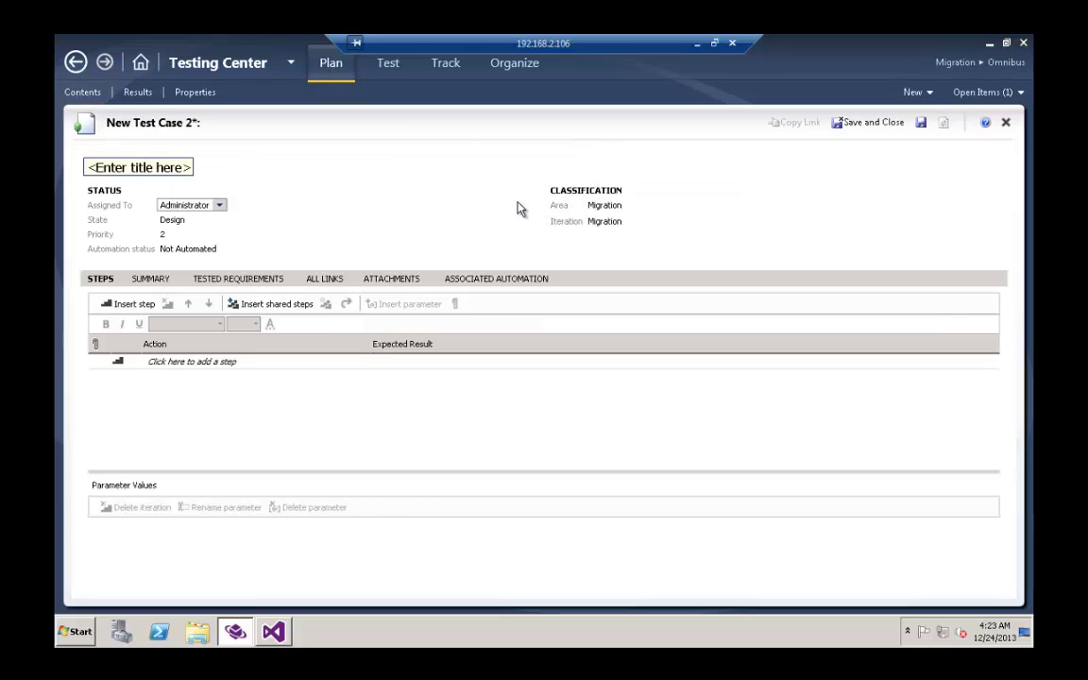
click(184, 167)
text(T)
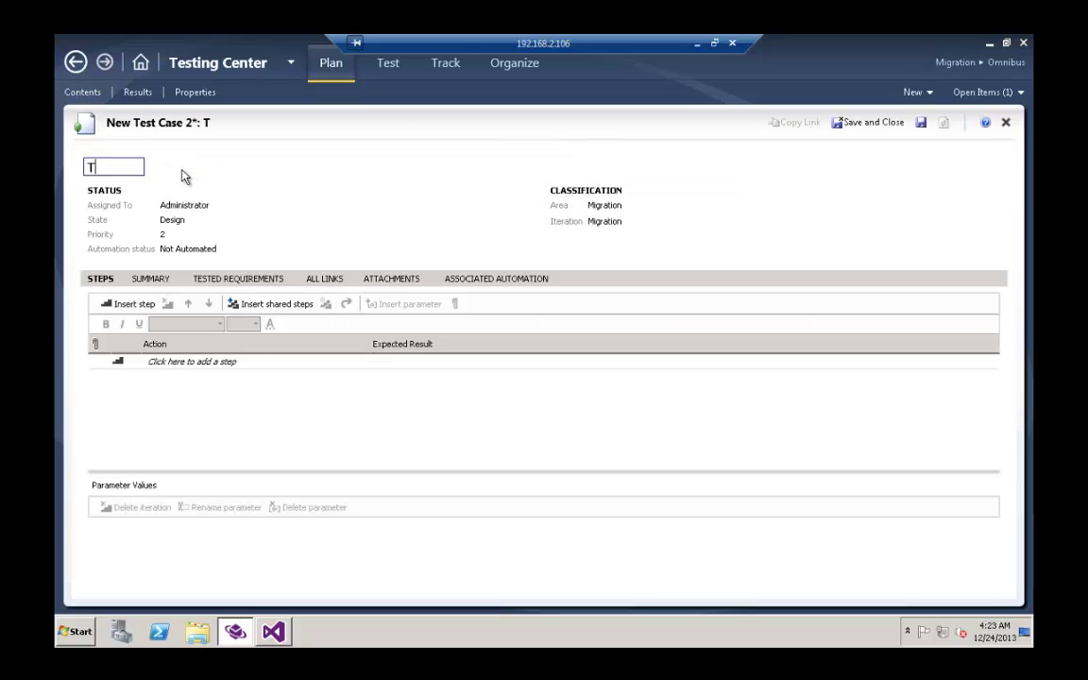
text(est from MTM)
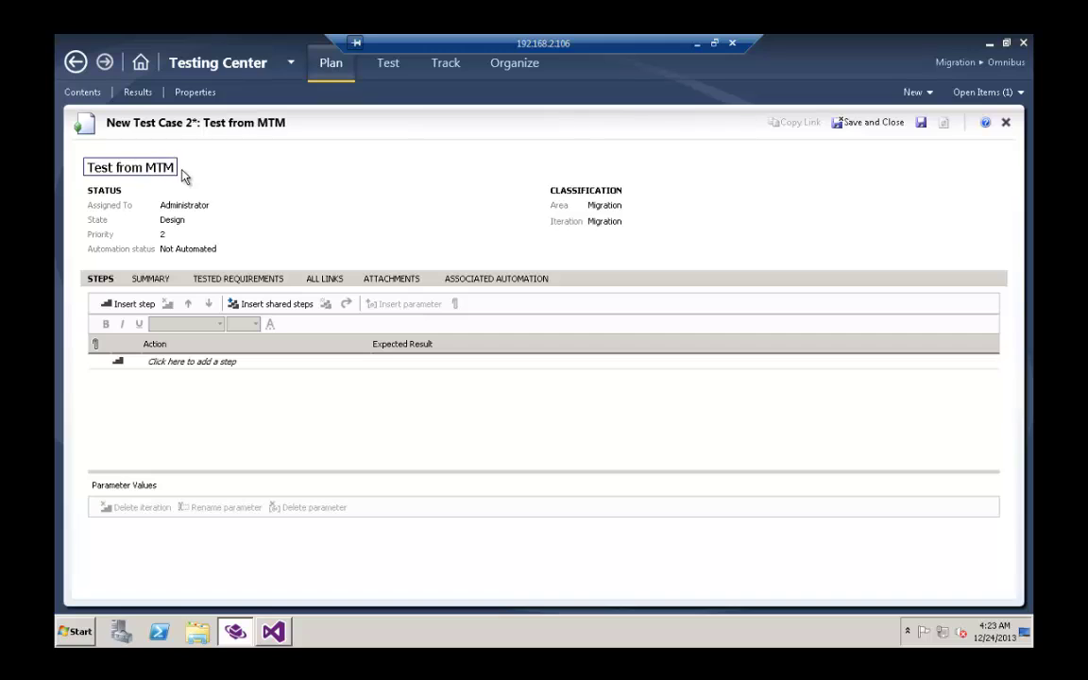
- Add steps Step 1/Result A and Step 2/Result B, then save and close the test case
click(241, 362)
text(Step 1)
key(Tab)
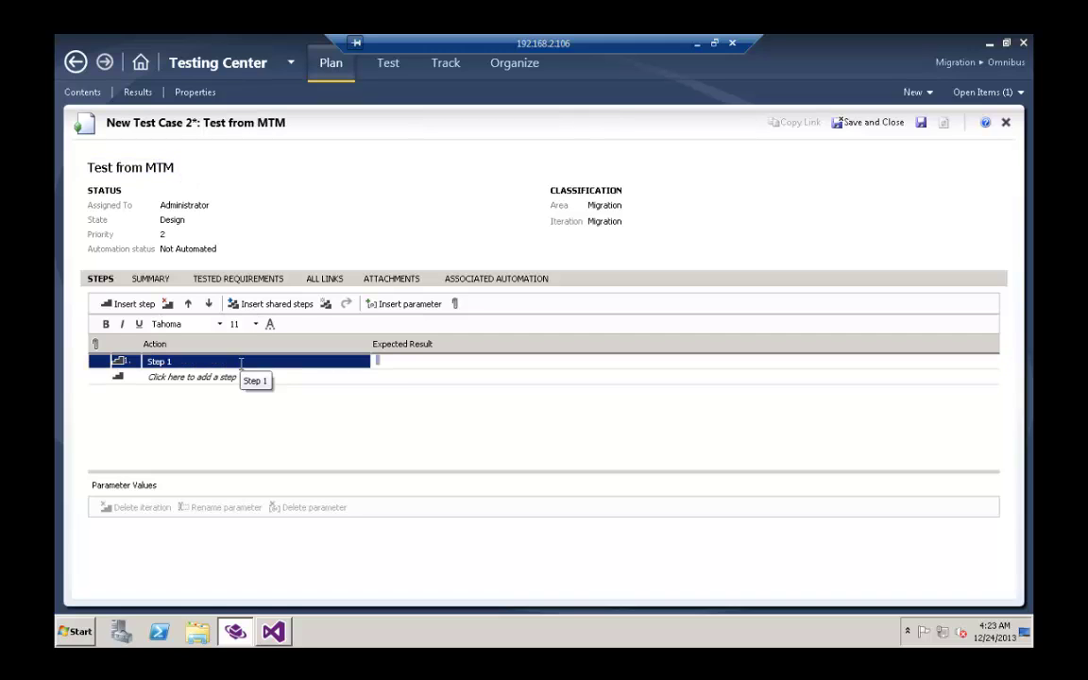
text(Result A)
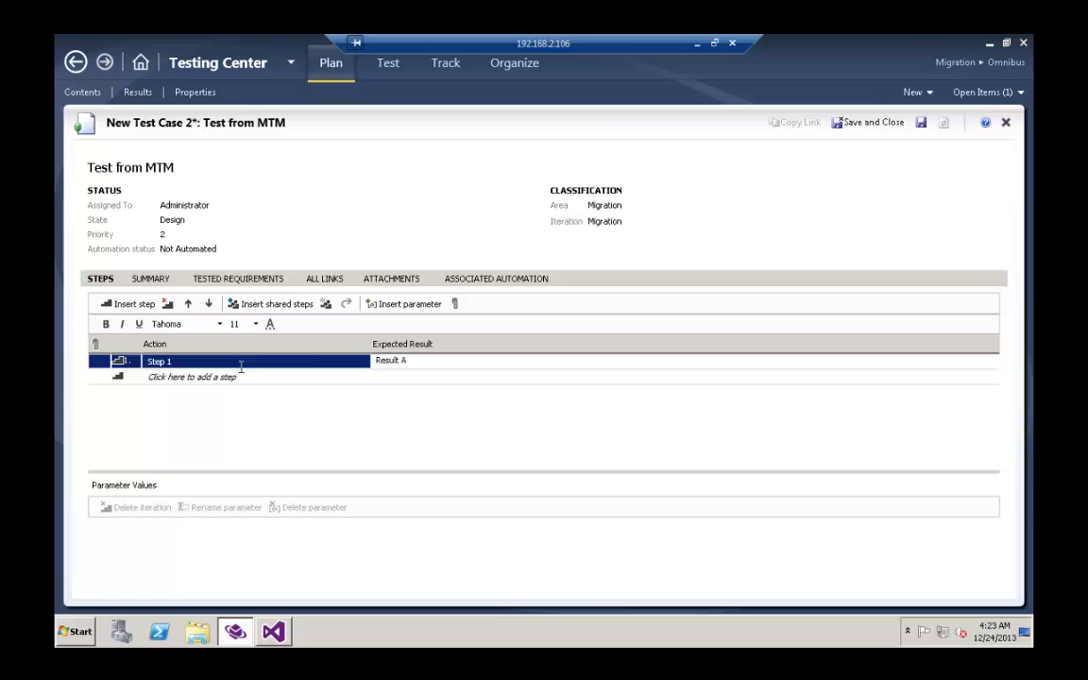
click(238, 376)
key(Tab)
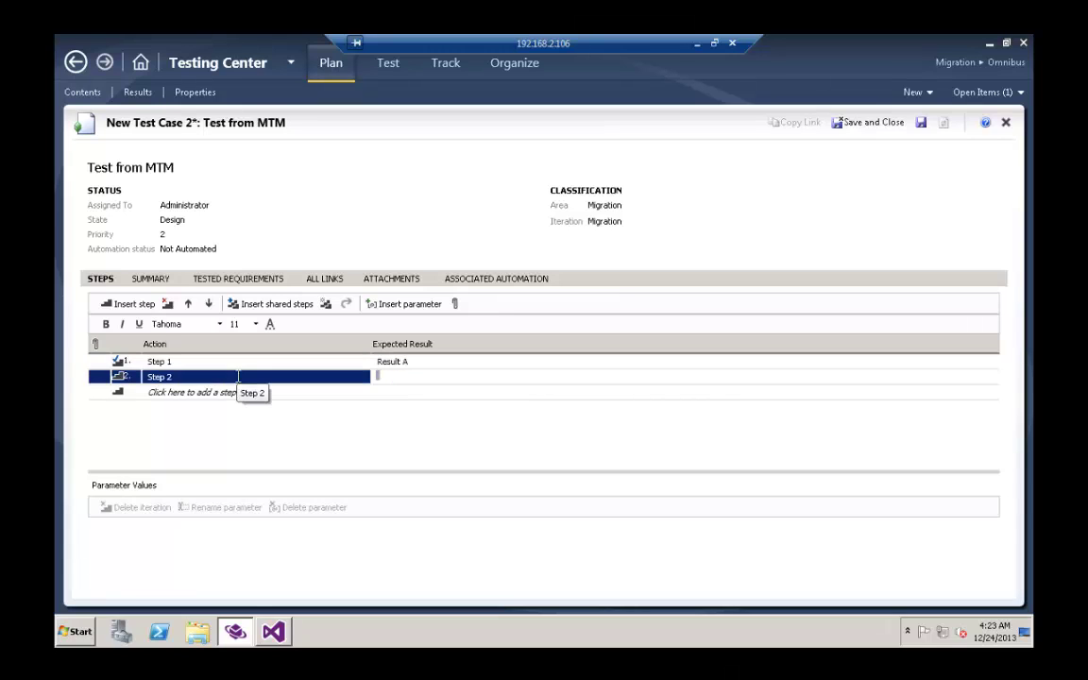
text(Result B)
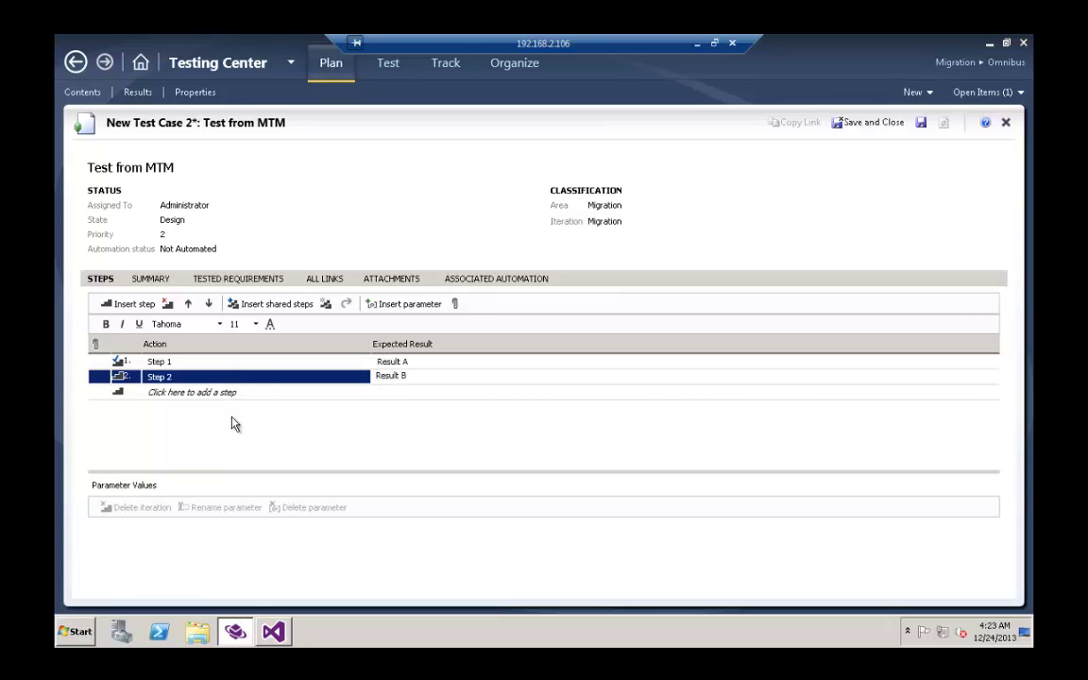
click(887, 122)
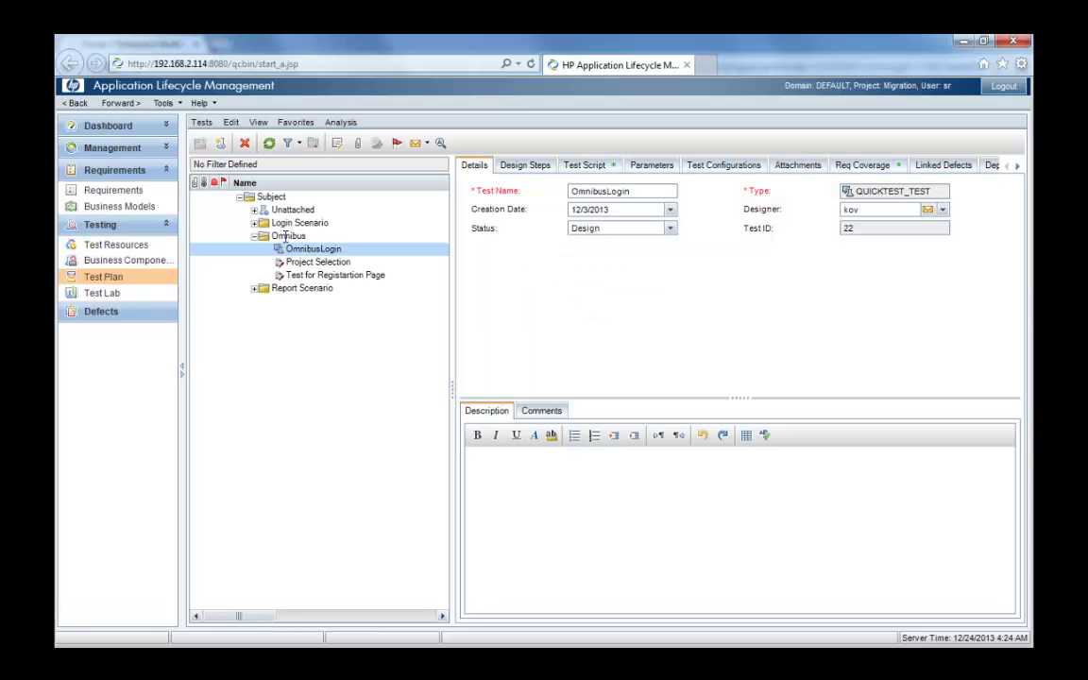
- Refresh the Test Plan tree and view the design steps of 'Test from MTM' under Omnibus
click(271, 146)
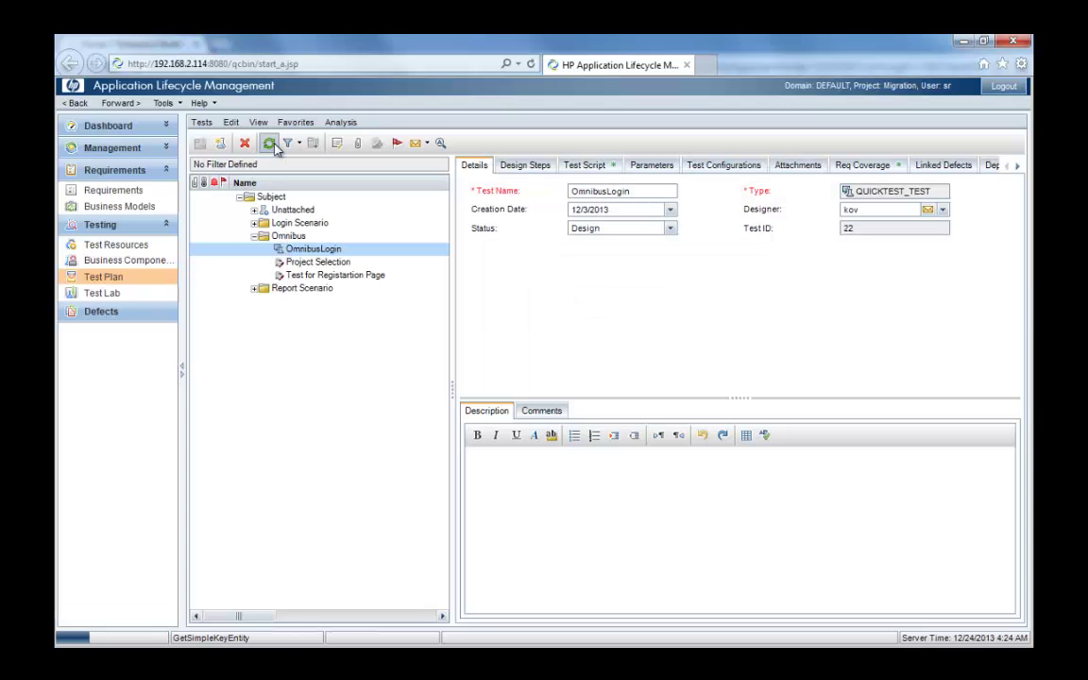
click(317, 287)
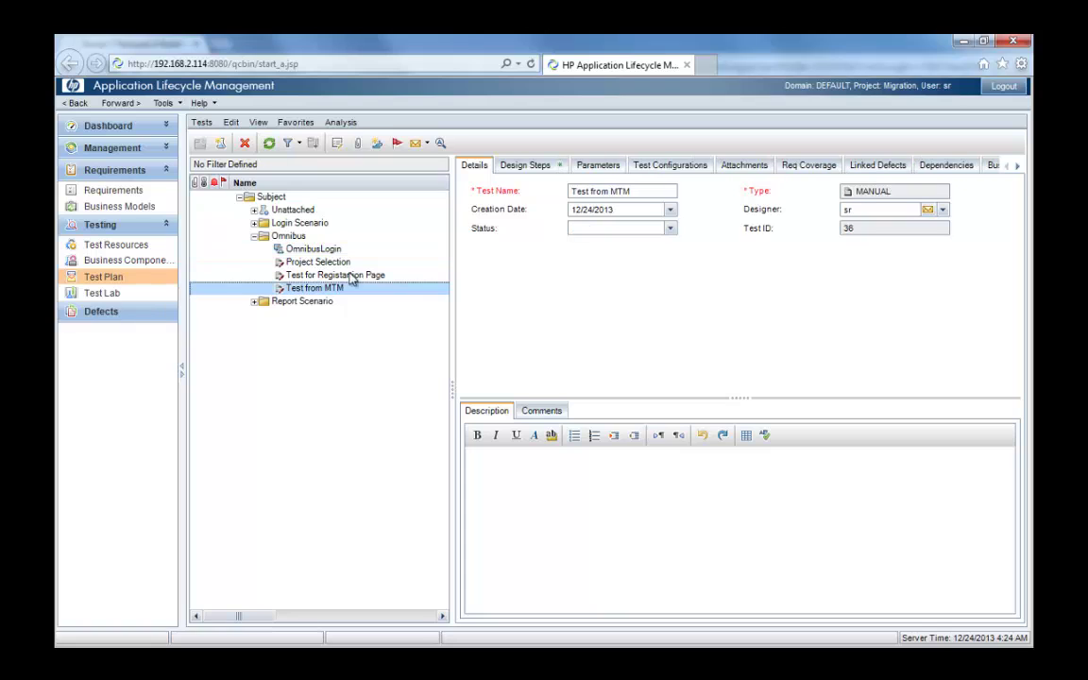
click(527, 170)
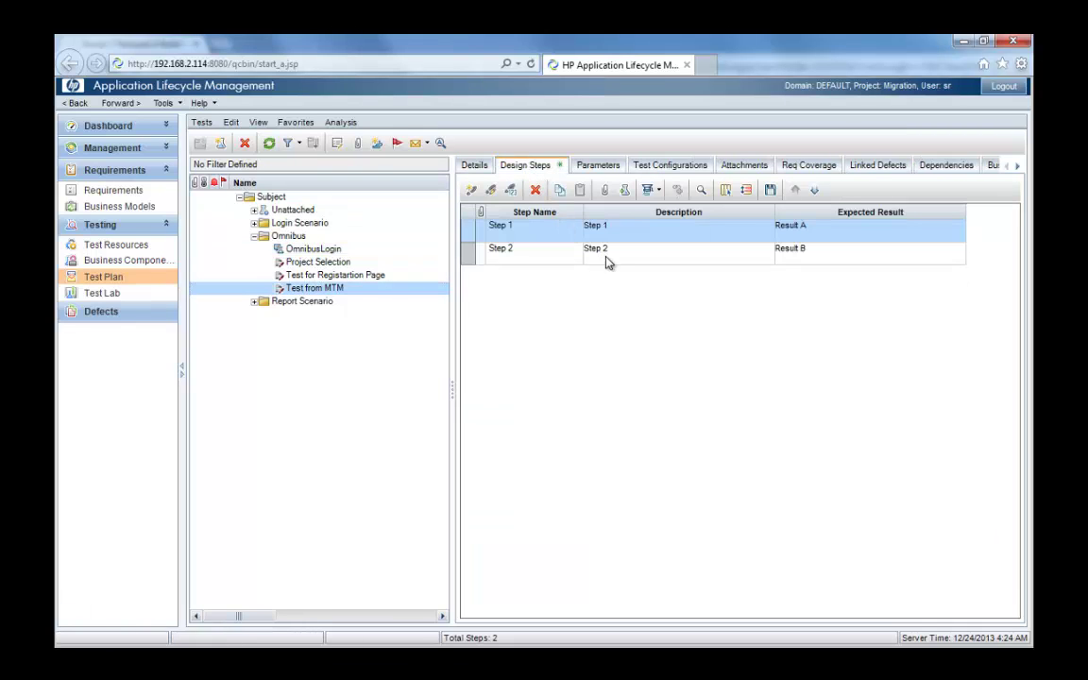